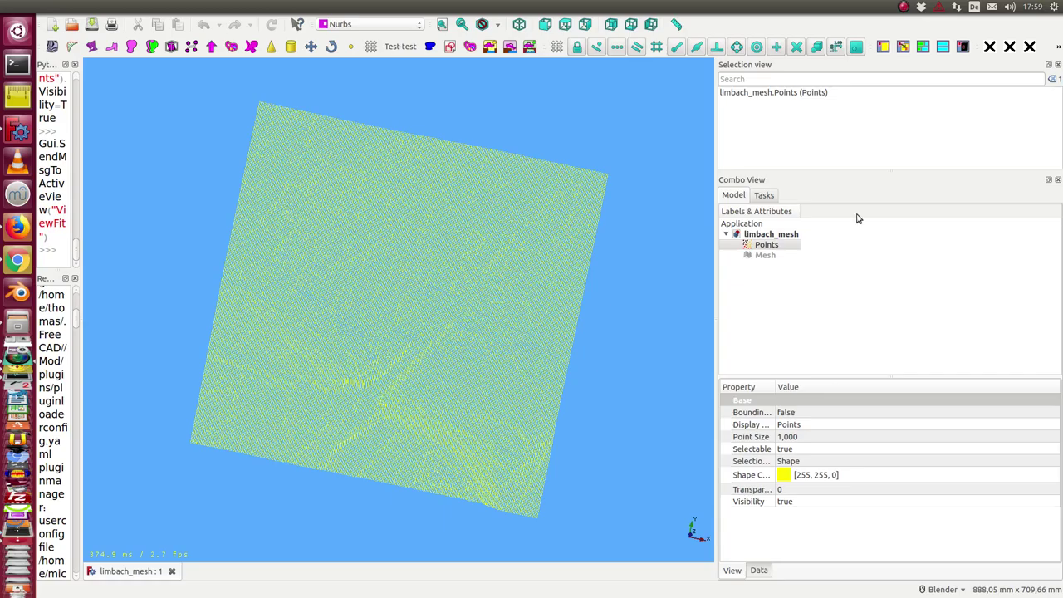
# Step: Orbit the limbach_mesh point cloud so its terrain relief becomes visible
pyautogui.moveTo(505, 351)
pyautogui.mouseDown(button='middle')
pyautogui.moveTo(457, 271)
pyautogui.moveTo(504, 240)
pyautogui.moveTo(484, 340)
pyautogui.moveTo(458, 287)
pyautogui.moveTo(465, 277)
pyautogui.mouseUp(button='middle')
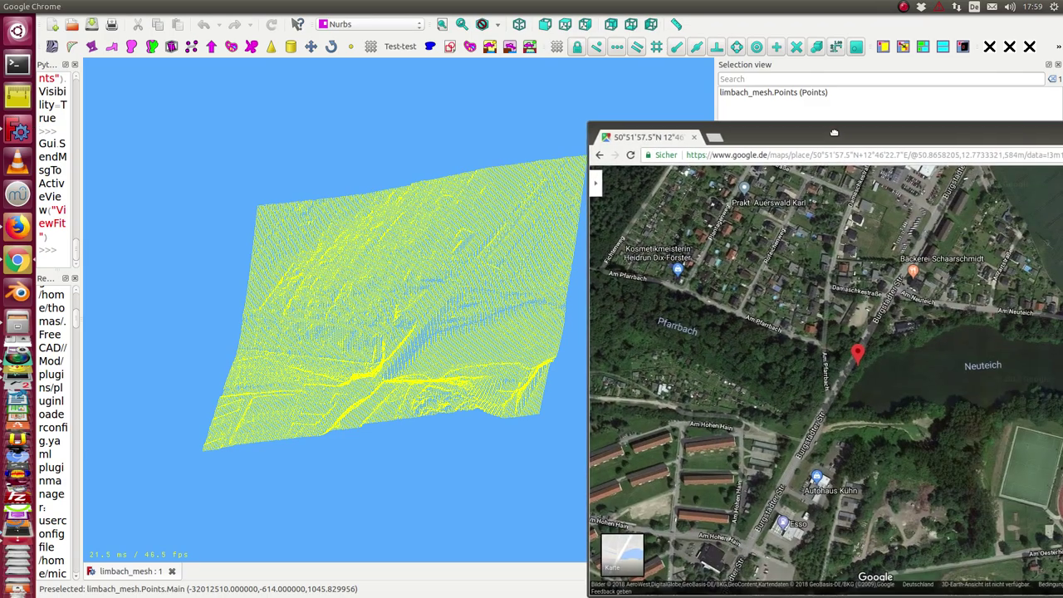
# Step: Compare the Neuteich pond satellite map with the scan, then move the map aside
pyautogui.moveTo(848, 137); pyautogui.dragTo(590, 85)
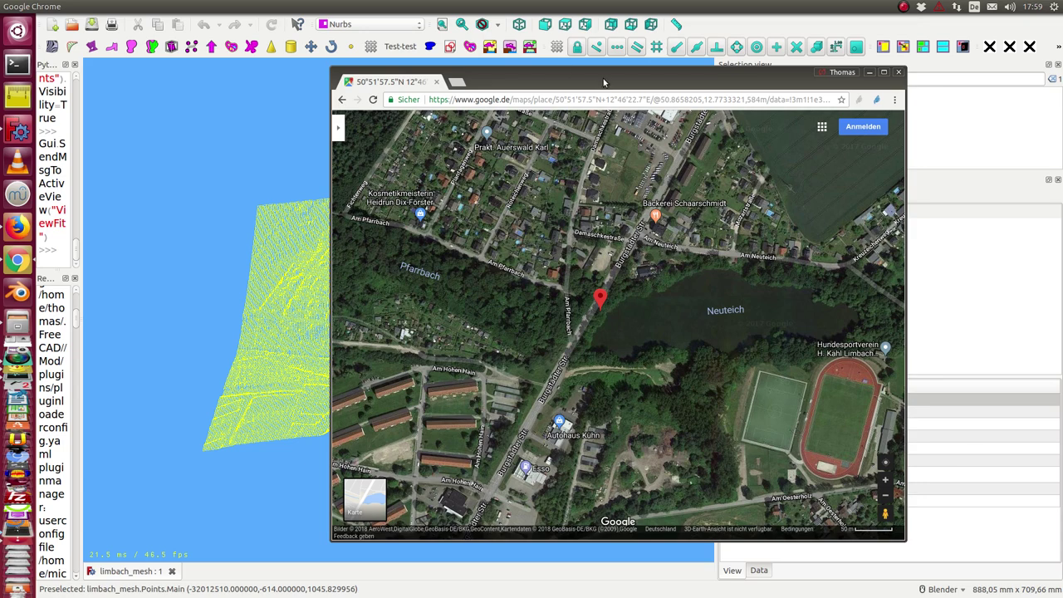
pyautogui.moveTo(604, 82); pyautogui.dragTo(1062, 440)
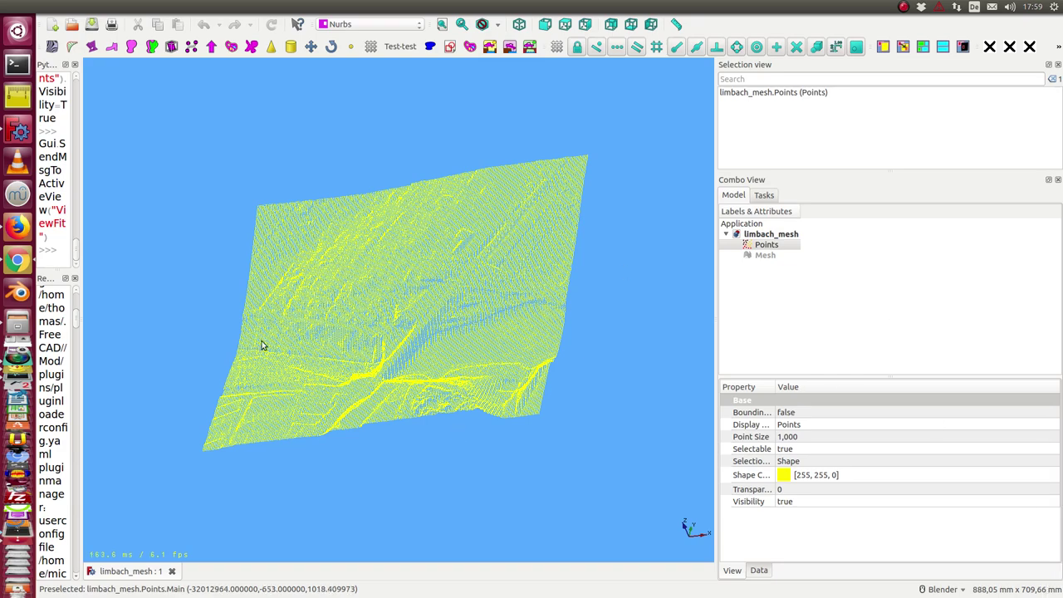
pyautogui.moveTo(264, 341)
pyautogui.mouseDown(button='middle')
pyautogui.moveTo(330, 296)
pyautogui.moveTo(580, 268)
pyautogui.mouseUp(button='middle')
# Step: Run points-to-volume on Points with Create Surface, u and v size 40, on a planar socket
pyautogui.click(763, 247)
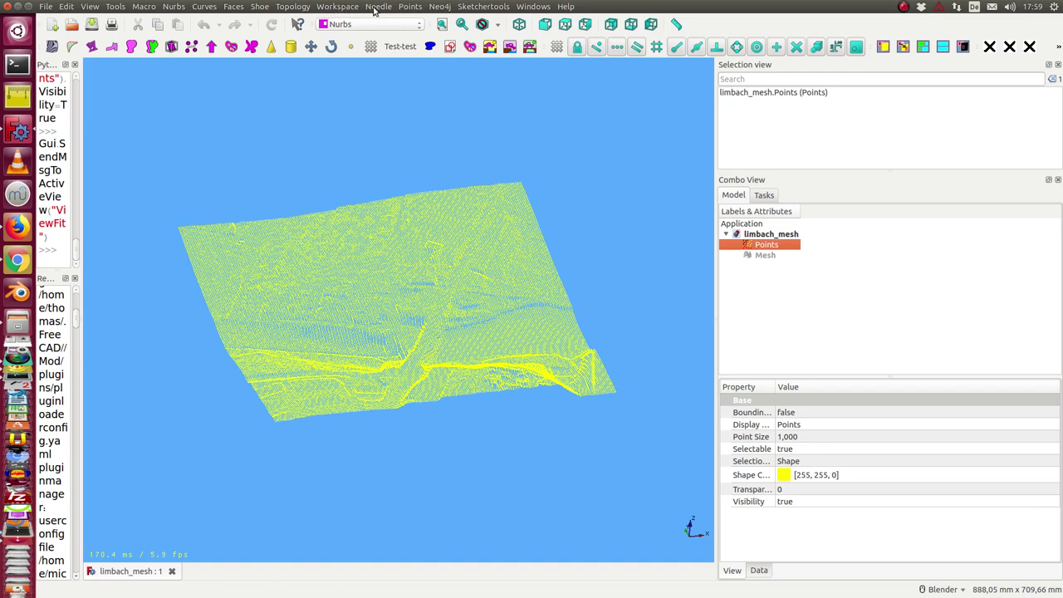
pyautogui.click(411, 7)
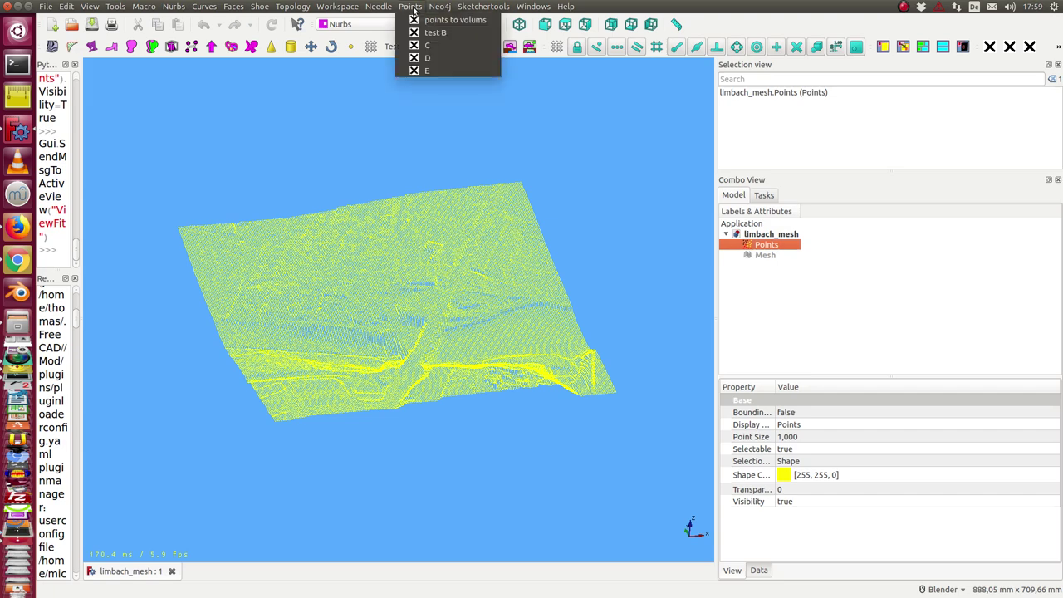
pyautogui.click(429, 20)
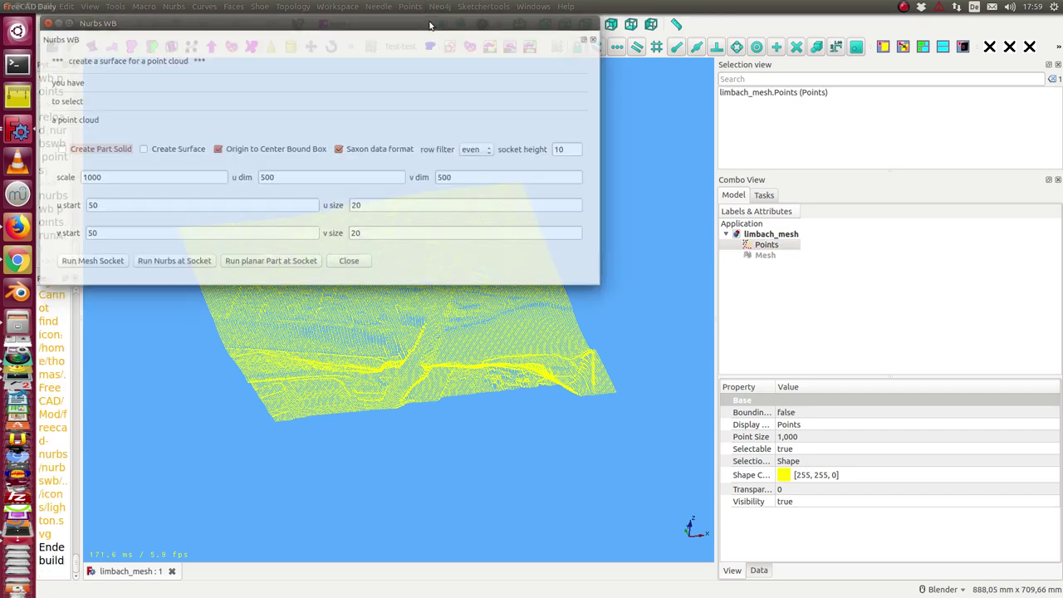
pyautogui.moveTo(343, 25); pyautogui.dragTo(752, 123)
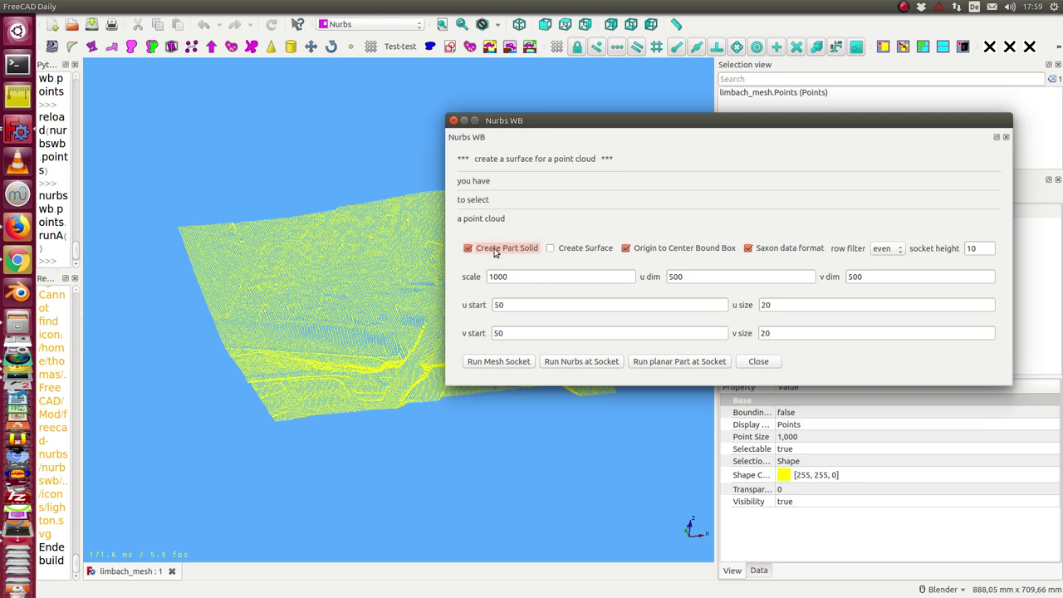
pyautogui.click(551, 249)
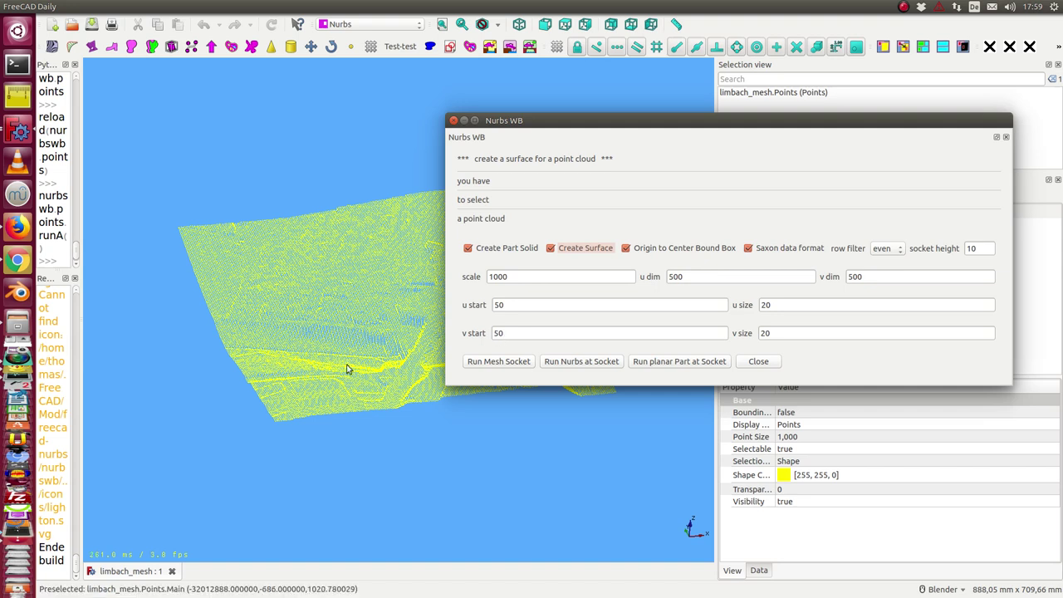
pyautogui.click(770, 305)
pyautogui.write('40')
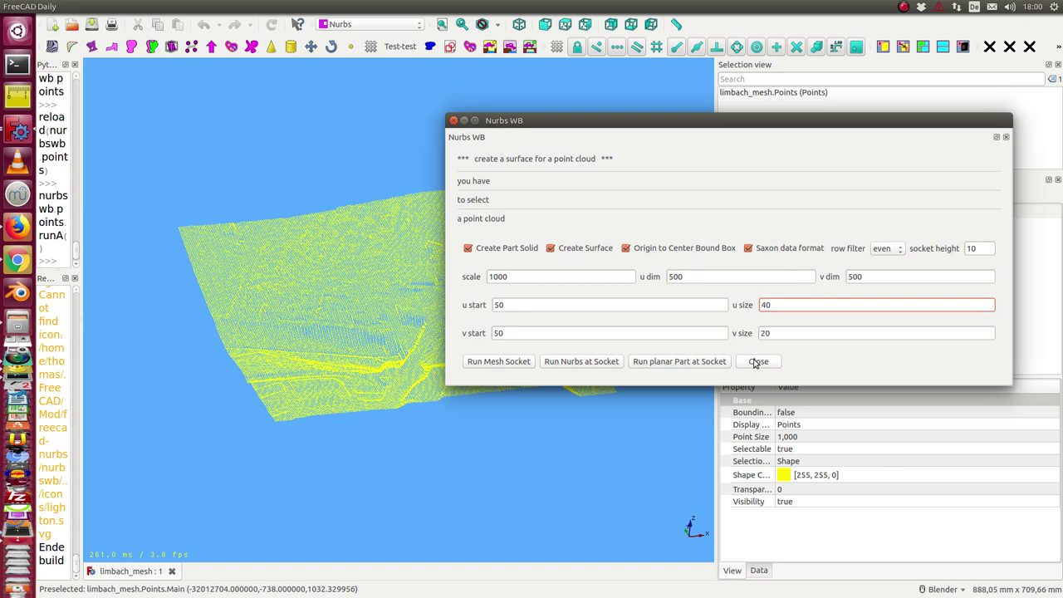
pyautogui.click(780, 334)
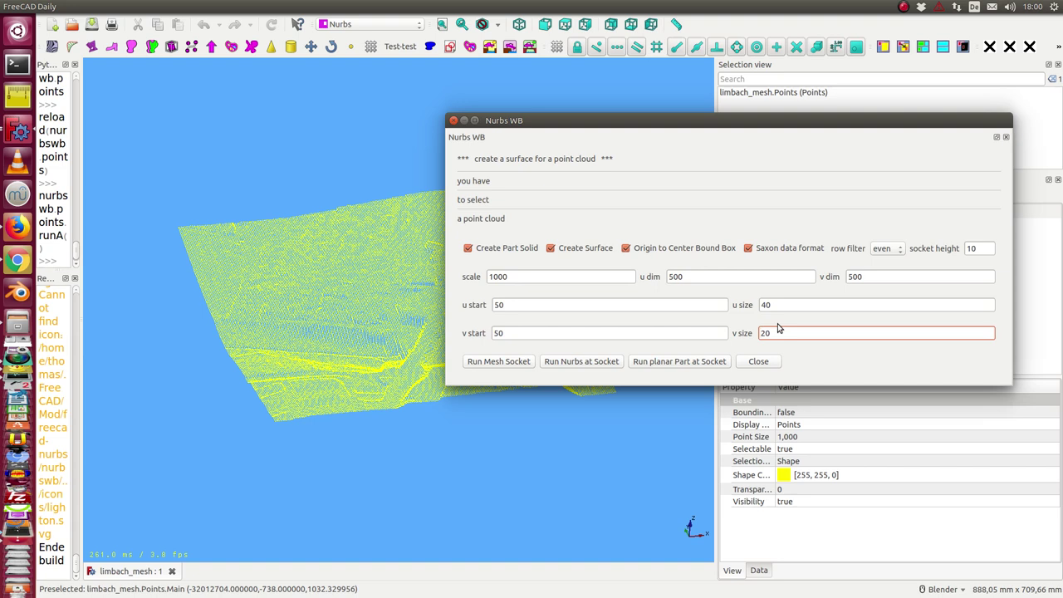
pyautogui.write('40')
pyautogui.click(668, 364)
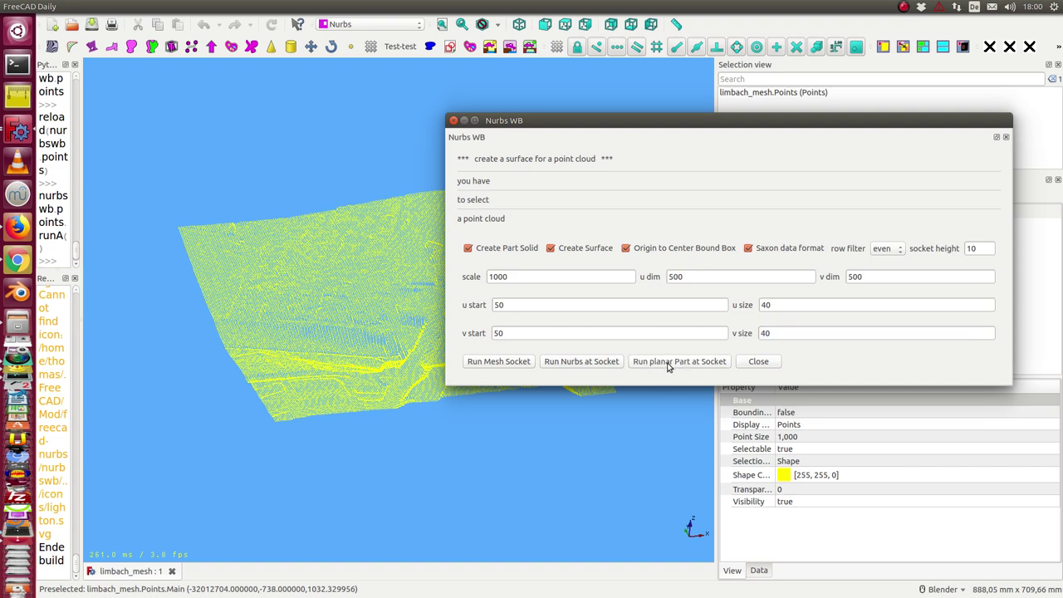
pyautogui.moveTo(685, 135)
pyautogui.mouseDown()
pyautogui.moveTo(659, 189)
pyautogui.moveTo(148, 225)
pyautogui.moveTo(63, 78)
pyautogui.mouseUp()
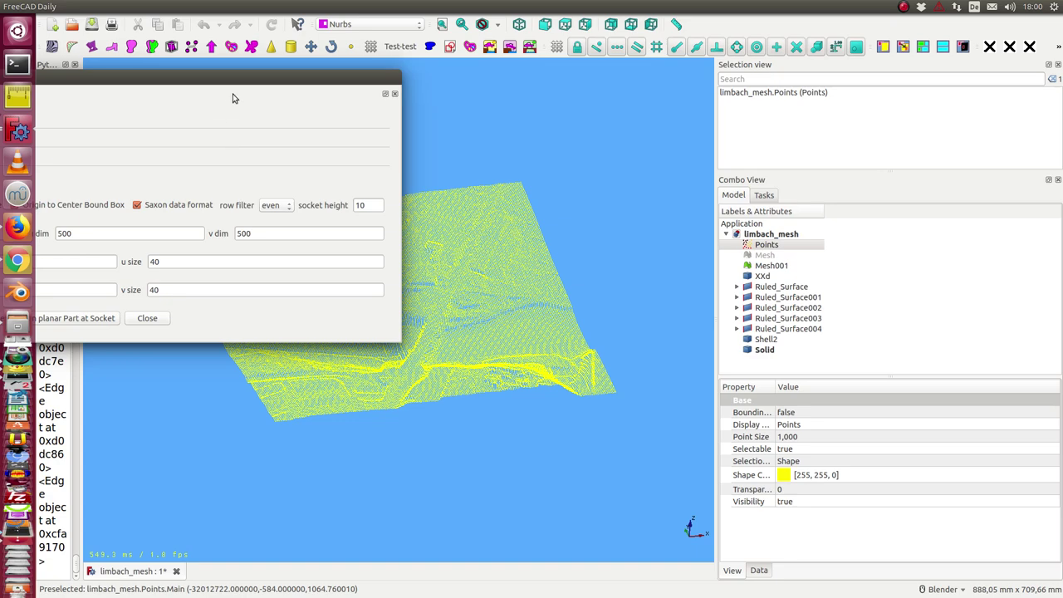
# Step: Close the Nurbs WB panel, hide the point cloud, fit the view and enable the axis cross
pyautogui.moveTo(245, 80); pyautogui.dragTo(554, 71)
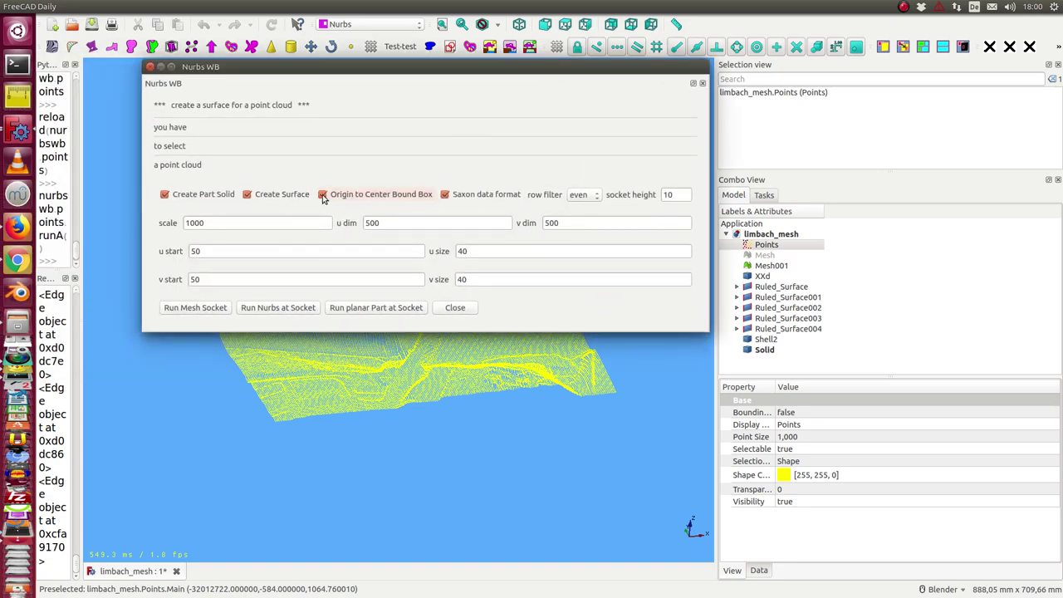
pyautogui.click(703, 84)
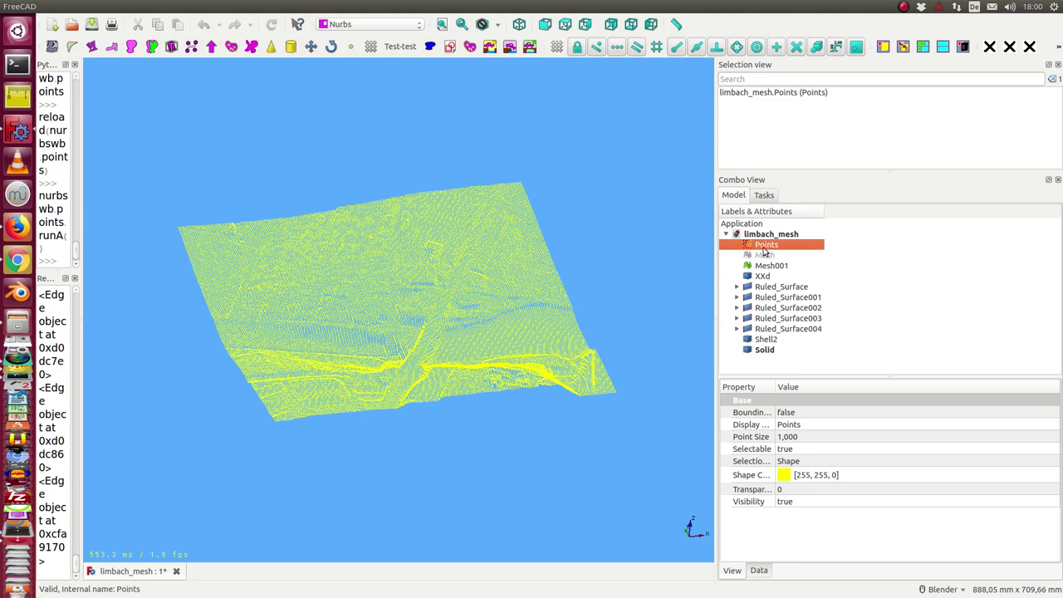
pyautogui.press('space')
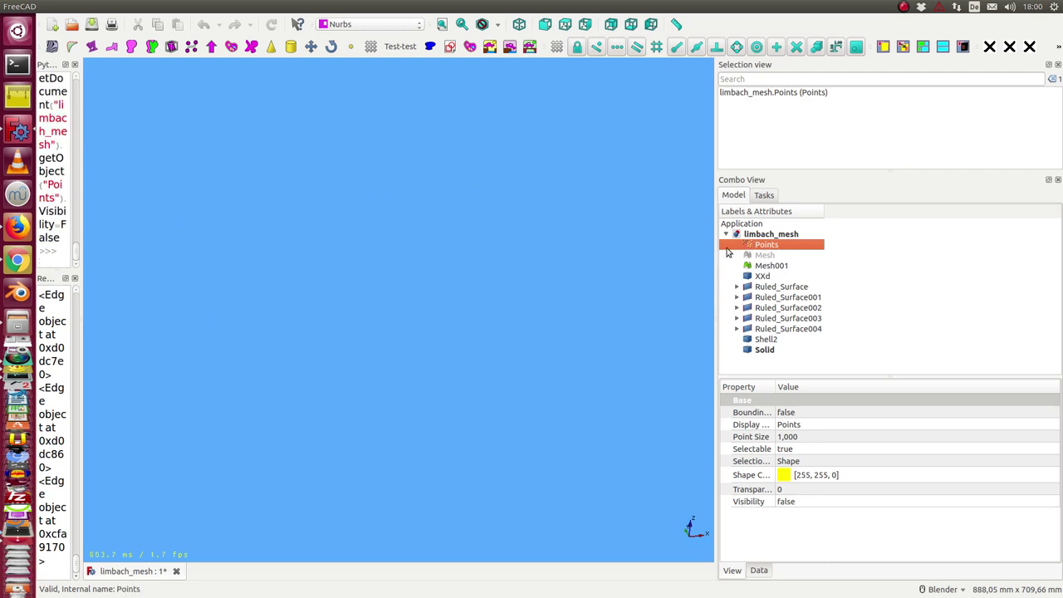
pyautogui.click(441, 26)
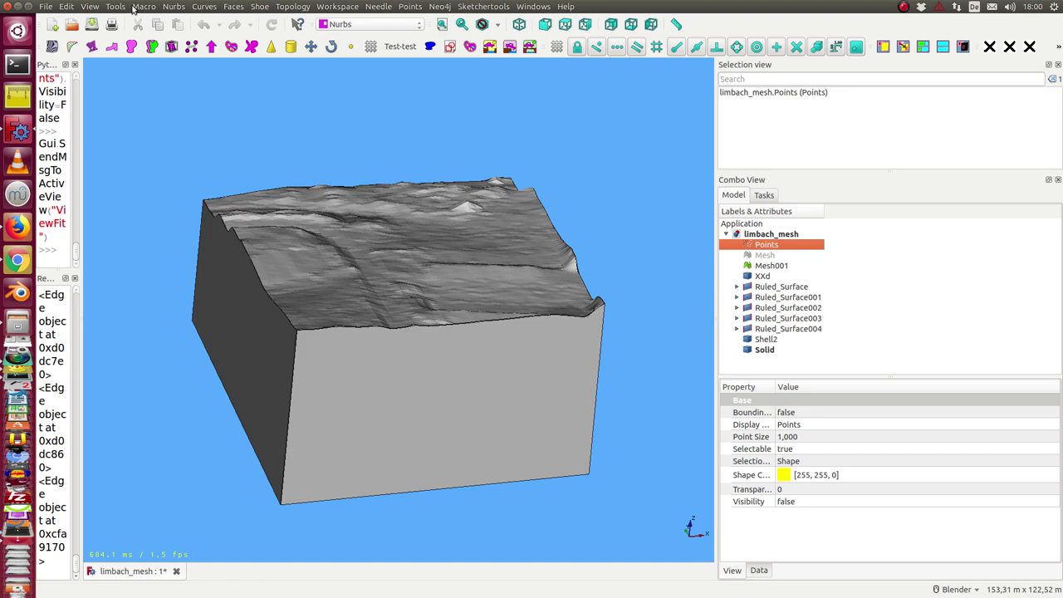
pyautogui.click(90, 8)
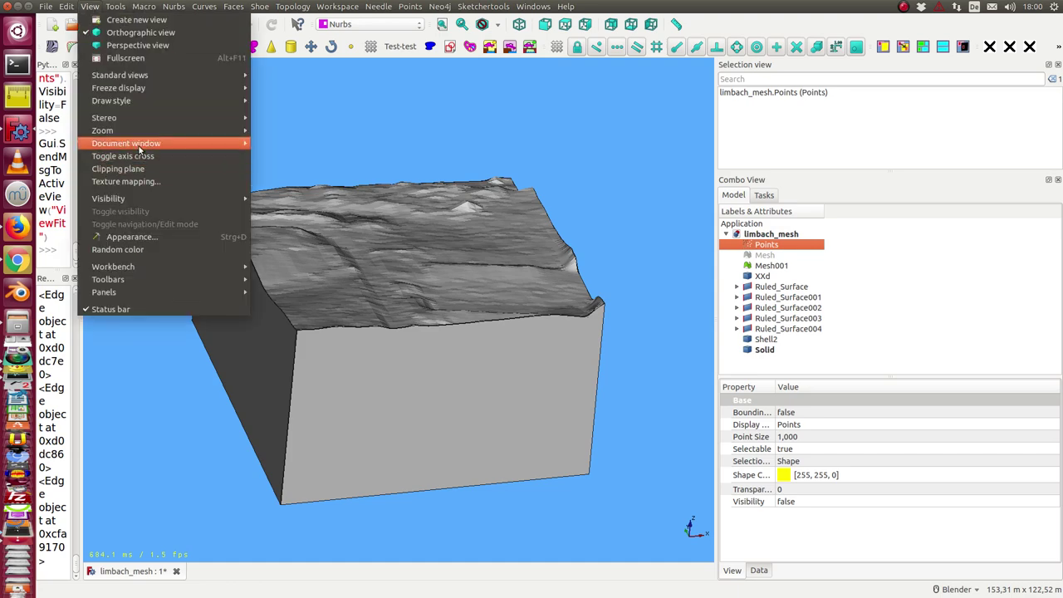
pyautogui.click(137, 157)
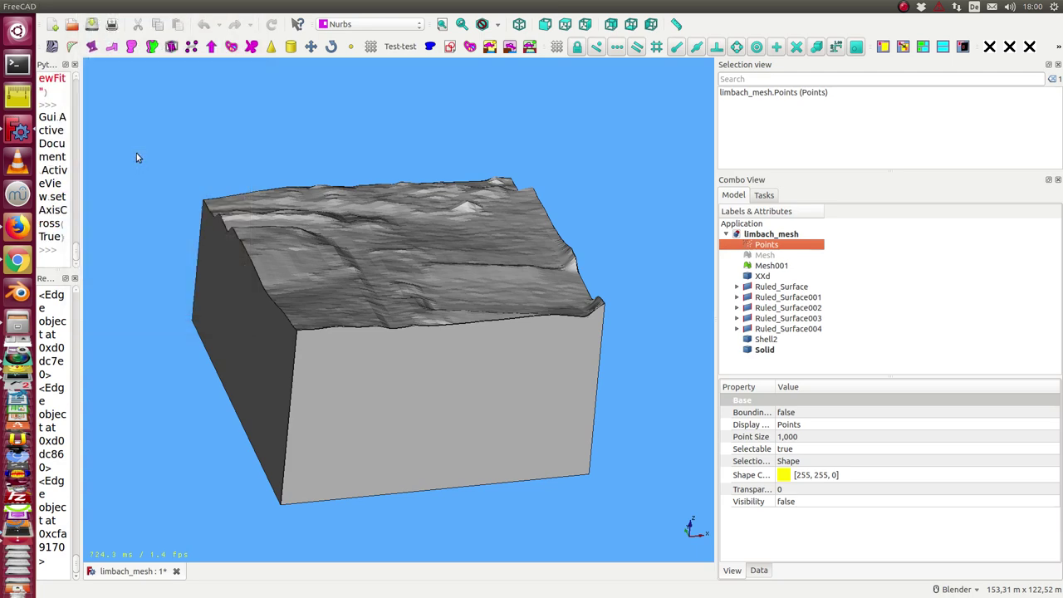
pyautogui.moveTo(498, 249)
pyautogui.mouseDown(button='middle')
pyautogui.moveTo(532, 240)
pyautogui.moveTo(639, 272)
pyautogui.mouseUp(button='middle')
# Step: Hide Shell2 and Ruled_Surface through Ruled_Surface004 so the Solid block stands alone
pyautogui.click(762, 266)
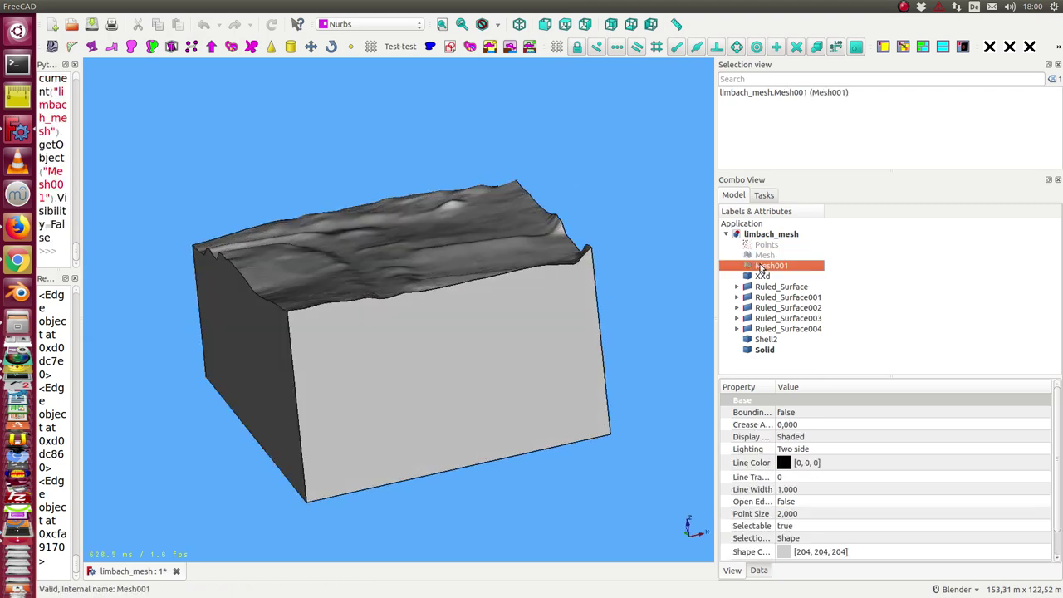
pyautogui.click(765, 349)
pyautogui.click(760, 340)
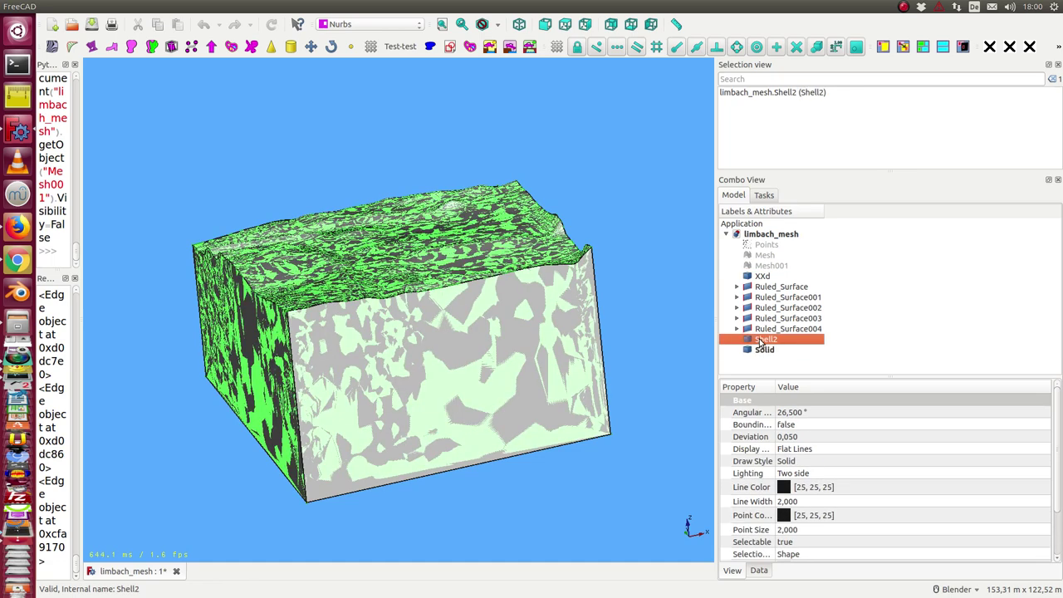
pyautogui.press('space')
pyautogui.click(760, 329)
pyautogui.press('space')
pyautogui.click(759, 318)
pyautogui.press('space')
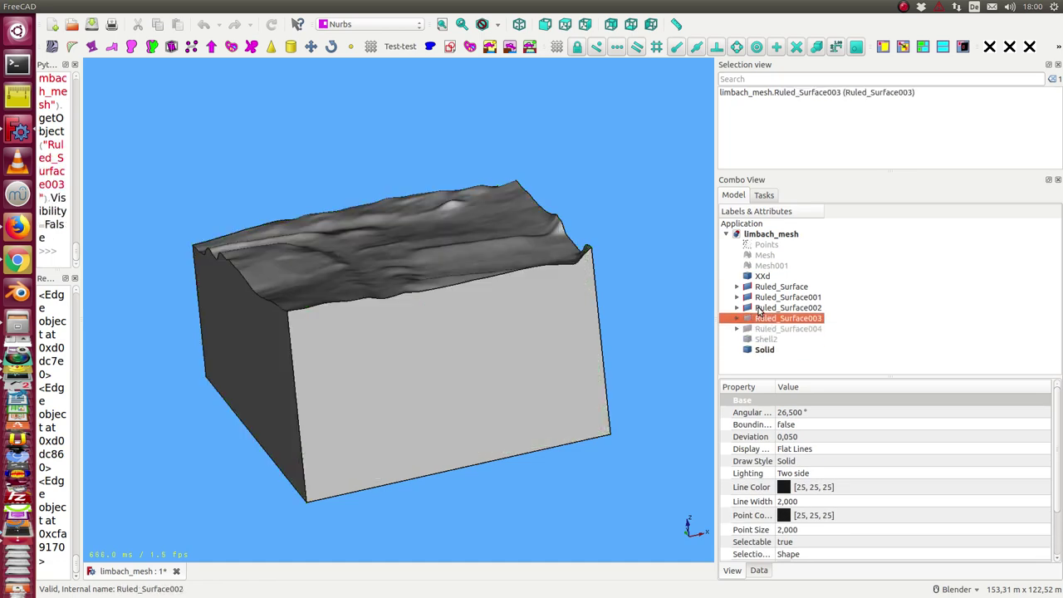
pyautogui.click(759, 307)
pyautogui.press('space')
pyautogui.click(760, 297)
pyautogui.press('space')
pyautogui.click(756, 286)
pyautogui.press('space')
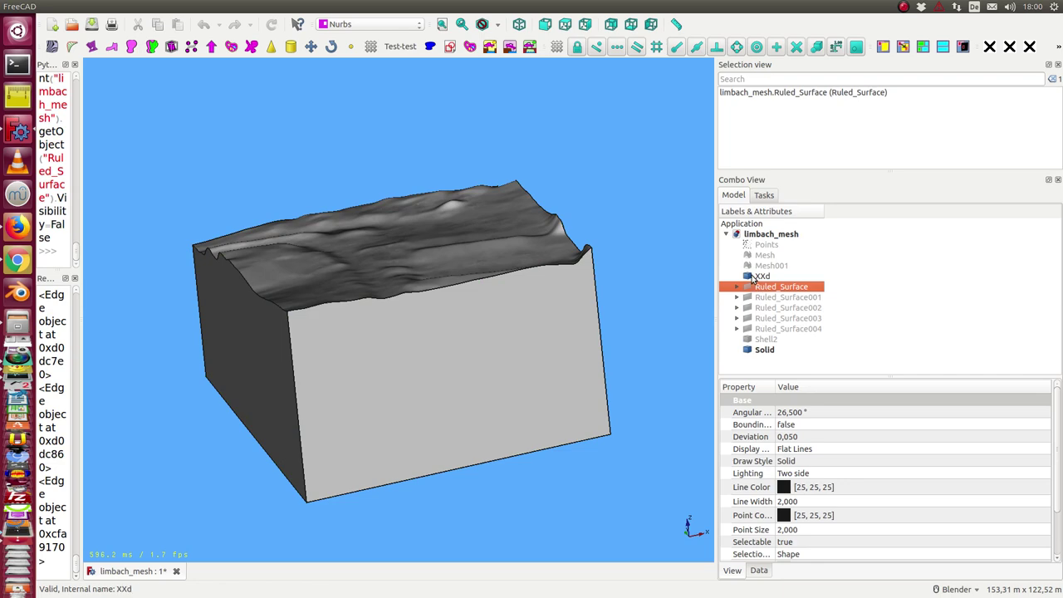
pyautogui.scroll(-5, 685, 285)
pyautogui.moveTo(621, 310)
pyautogui.mouseDown(button='middle')
pyautogui.moveTo(565, 346)
pyautogui.moveTo(587, 361)
pyautogui.mouseUp(button='middle')
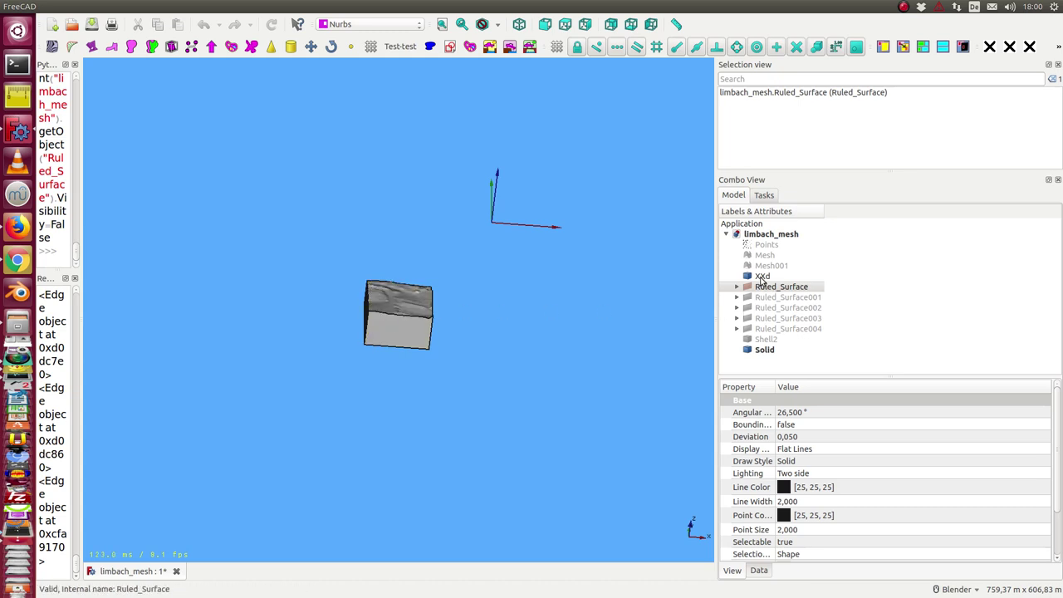
# Step: Hide the Solid block and inspect the green XXd surface on its own
pyautogui.click(761, 277)
pyautogui.press('space')
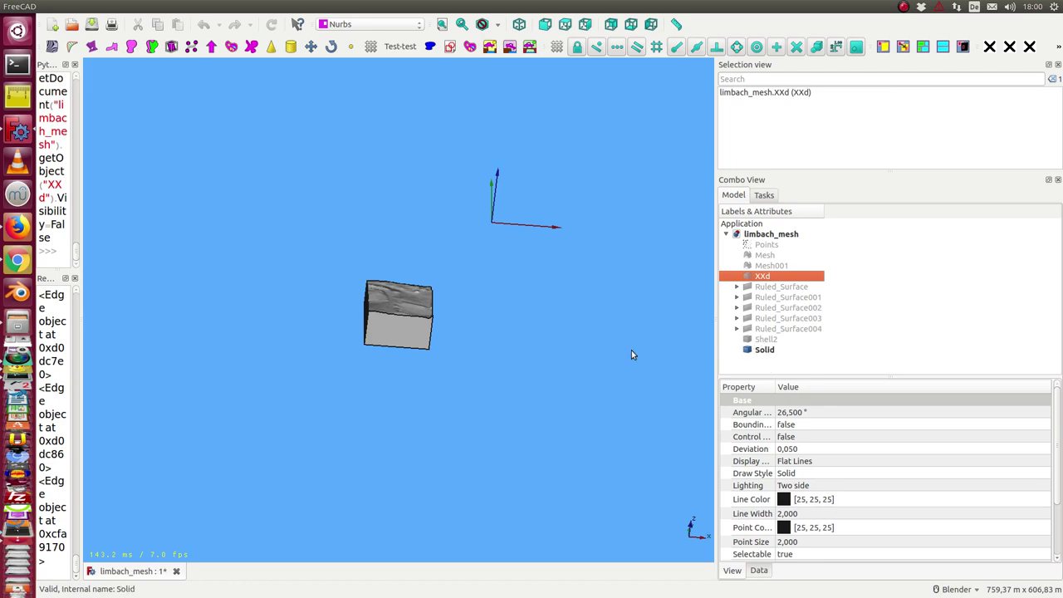
pyautogui.moveTo(631, 354)
pyautogui.mouseDown(button='middle')
pyautogui.moveTo(457, 333)
pyautogui.moveTo(427, 304)
pyautogui.moveTo(397, 327)
pyautogui.moveTo(446, 309)
pyautogui.moveTo(292, 292)
pyautogui.moveTo(468, 238)
pyautogui.moveTo(669, 328)
pyautogui.moveTo(416, 388)
pyautogui.moveTo(337, 335)
pyautogui.moveTo(318, 278)
pyautogui.moveTo(366, 280)
pyautogui.moveTo(430, 368)
pyautogui.mouseUp(button='middle')
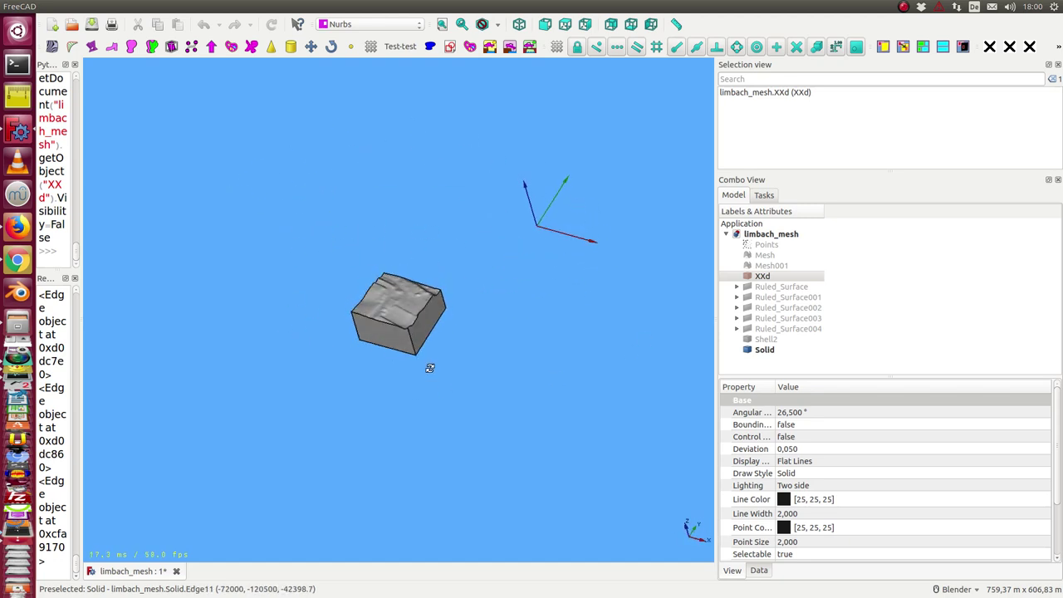
pyautogui.click(762, 350)
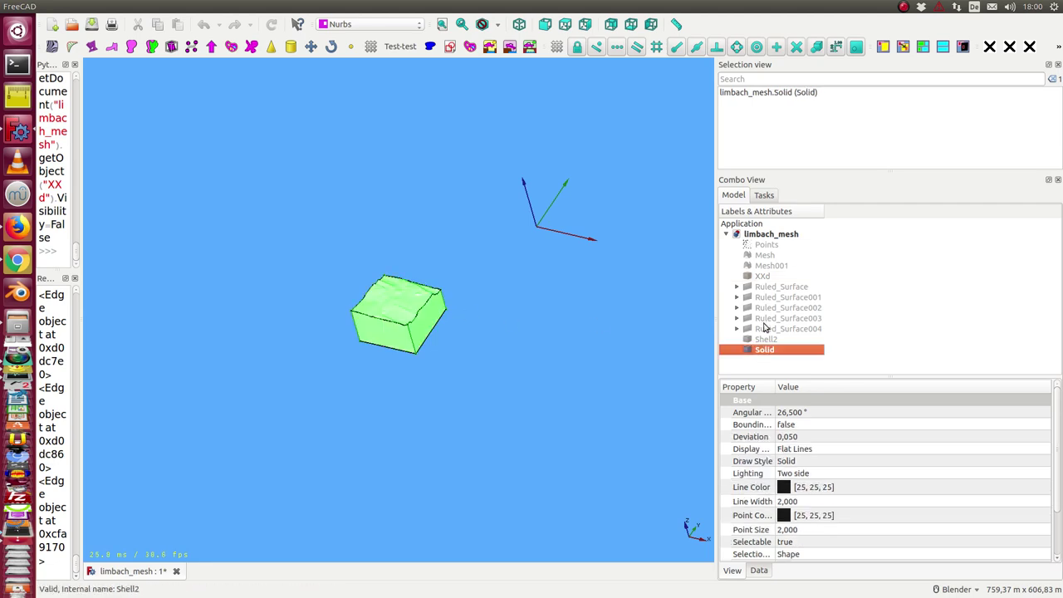
pyautogui.press('space')
pyautogui.click(763, 276)
pyautogui.press('space')
pyautogui.moveTo(530, 347)
pyautogui.mouseDown(button='middle')
pyautogui.moveTo(423, 338)
pyautogui.moveTo(524, 304)
pyautogui.mouseUp(button='middle')
pyautogui.scroll(3, 537, 321)
pyautogui.scroll(3, 584, 368)
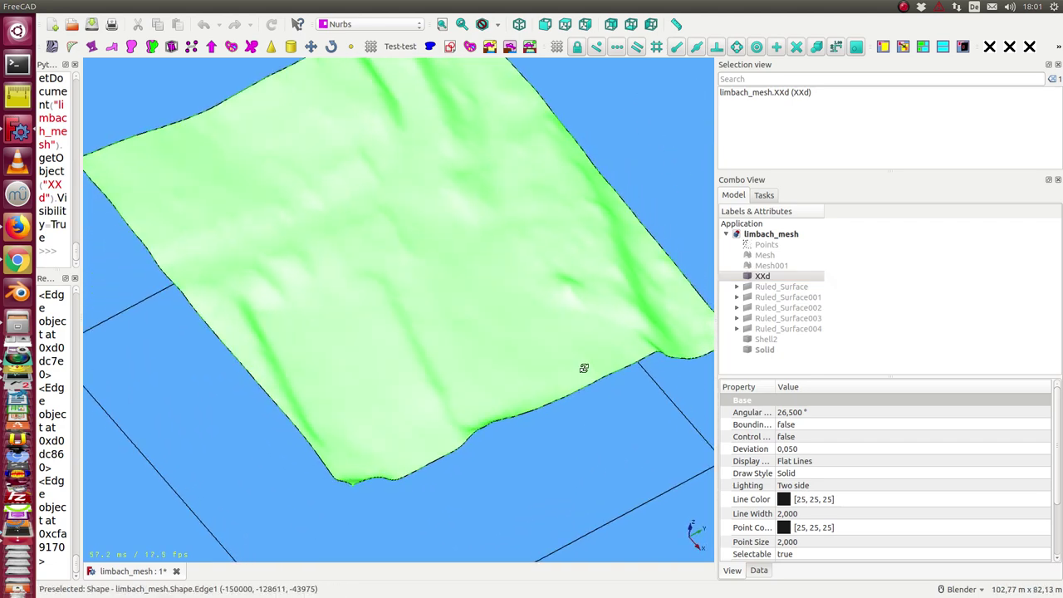
pyautogui.moveTo(584, 368); pyautogui.dragTo(584, 311, button='middle')
pyautogui.scroll(-3, 581, 319)
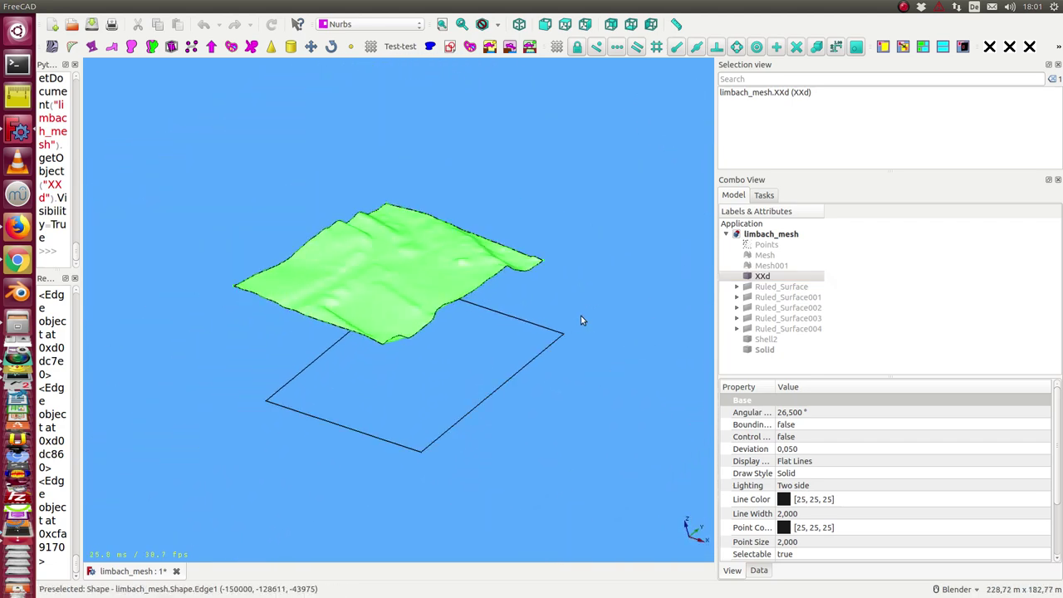
# Step: Hide the XXd surface and show the Mesh001 and Mesh terrain blocks
pyautogui.click(760, 277)
pyautogui.press('space')
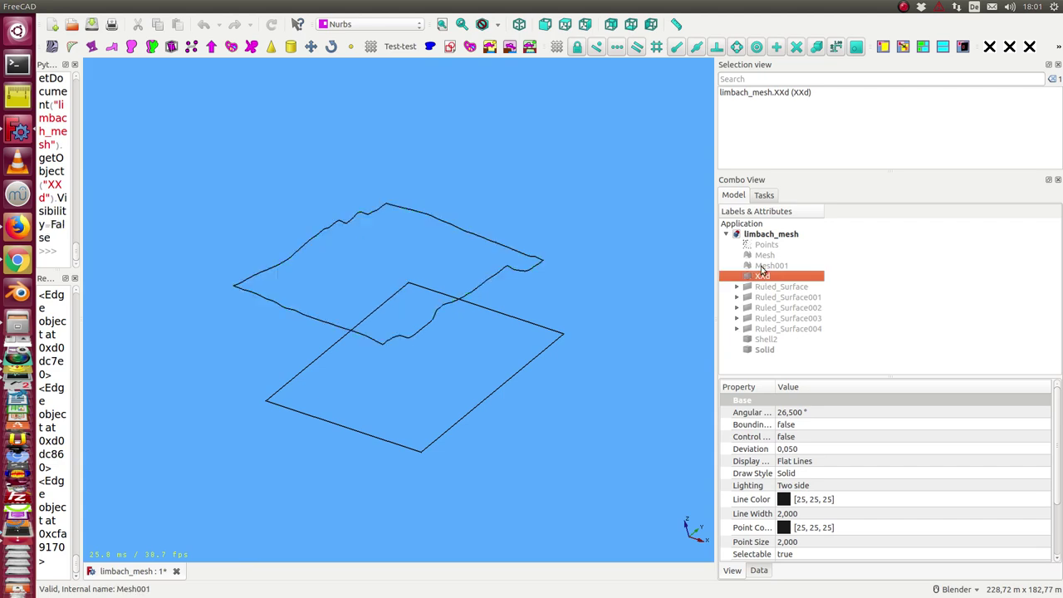
pyautogui.click(762, 265)
pyautogui.press('space')
pyautogui.click(757, 256)
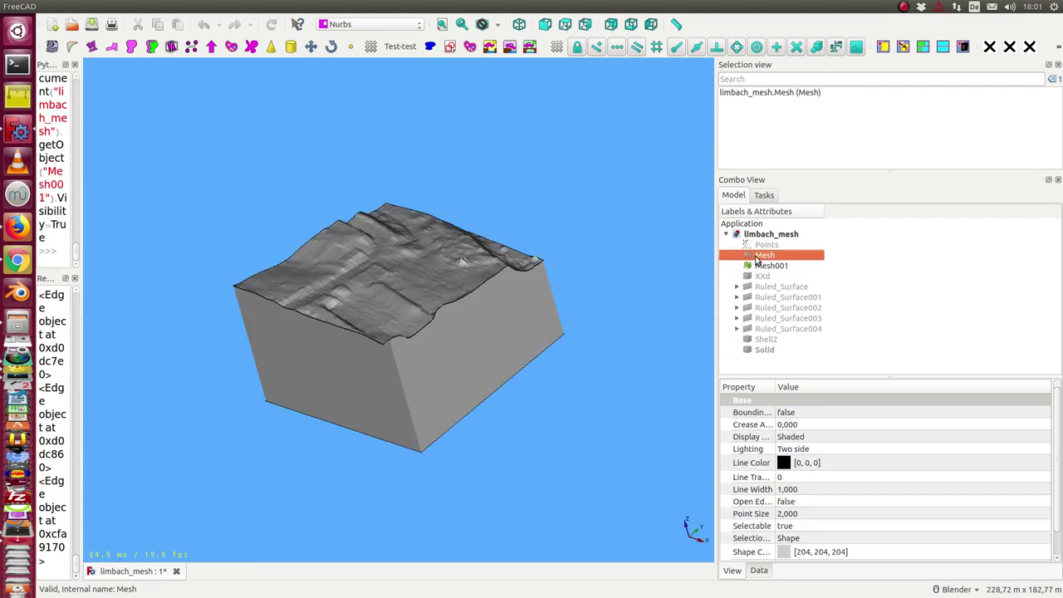
pyautogui.press('space')
pyautogui.scroll(-5, 621, 291)
pyautogui.scroll(-3, 649, 328)
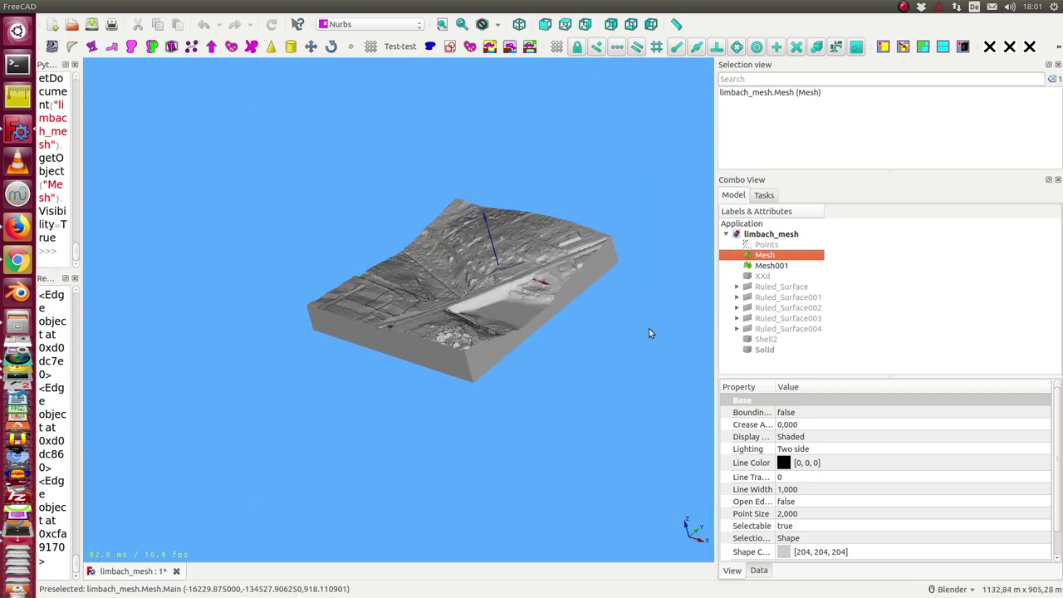
pyautogui.moveTo(649, 328)
pyautogui.mouseDown(button='middle')
pyautogui.moveTo(512, 384)
pyautogui.moveTo(587, 396)
pyautogui.mouseUp(button='middle')
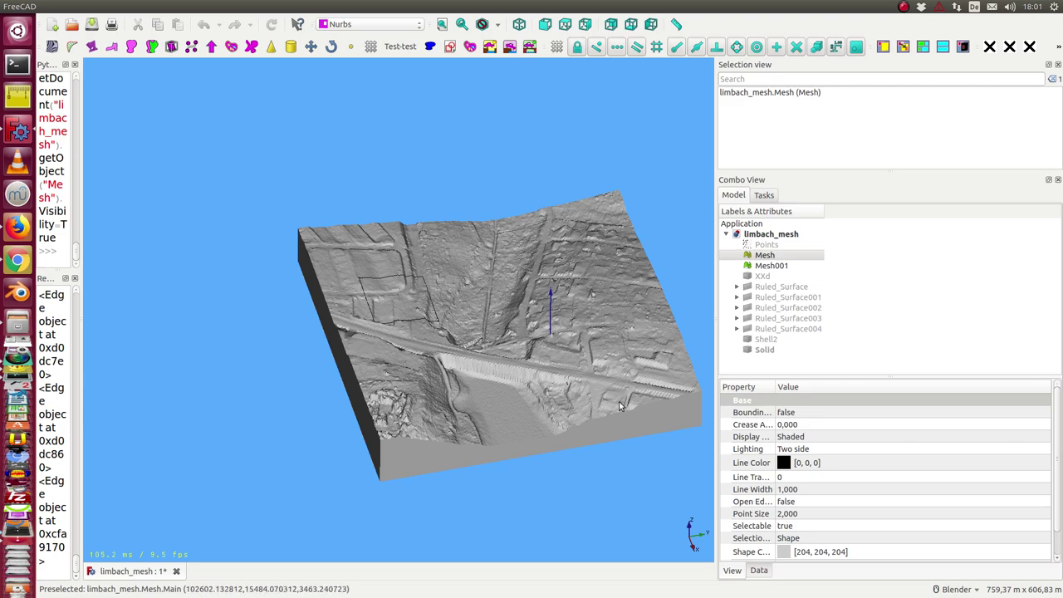
pyautogui.moveTo(619, 406); pyautogui.dragTo(611, 365, button='middle')
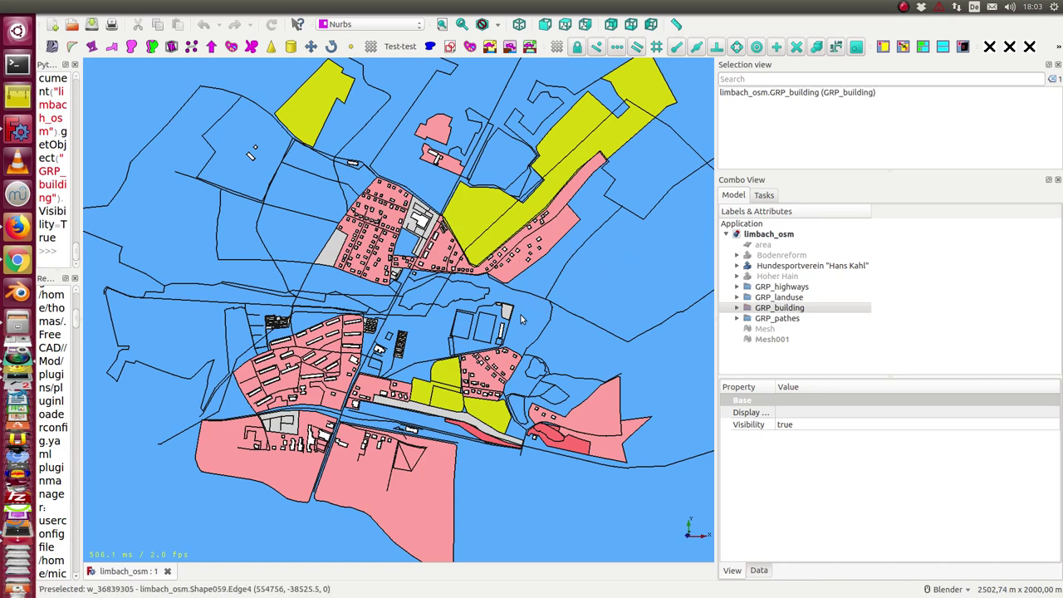
# Step: Zoom into the limbach_osm town map and toggle the magenta Mesh on and off
pyautogui.moveTo(521, 531)
pyautogui.mouseDown(button='middle')
pyautogui.moveTo(461, 463)
pyautogui.moveTo(373, 416)
pyautogui.moveTo(419, 451)
pyautogui.moveTo(446, 374)
pyautogui.moveTo(456, 241)
pyautogui.mouseUp(button='middle')
pyautogui.scroll(2, 420, 451)
pyautogui.scroll(2, 438, 441)
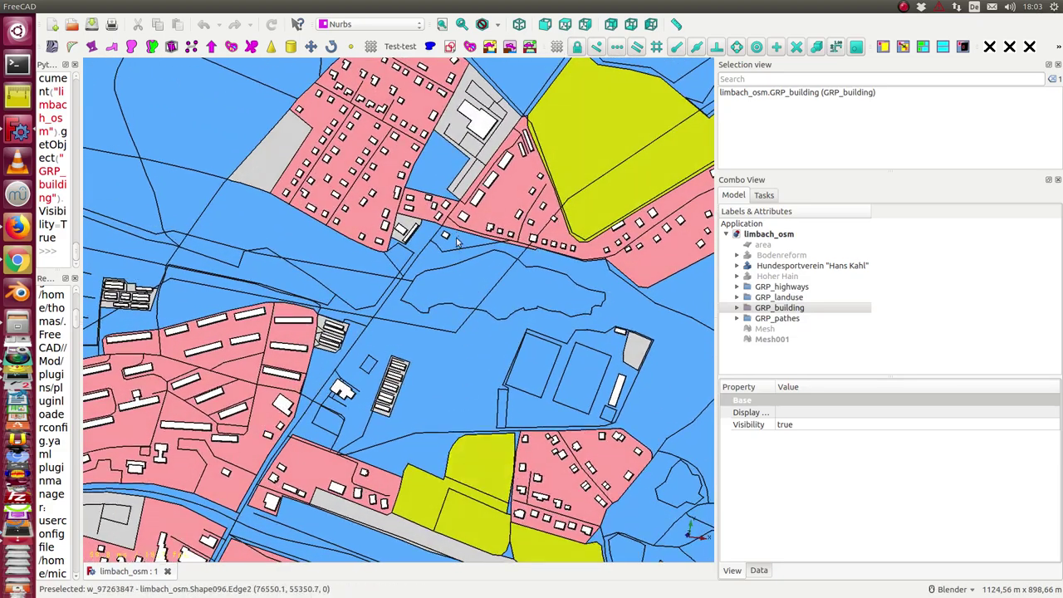
pyautogui.click(765, 330)
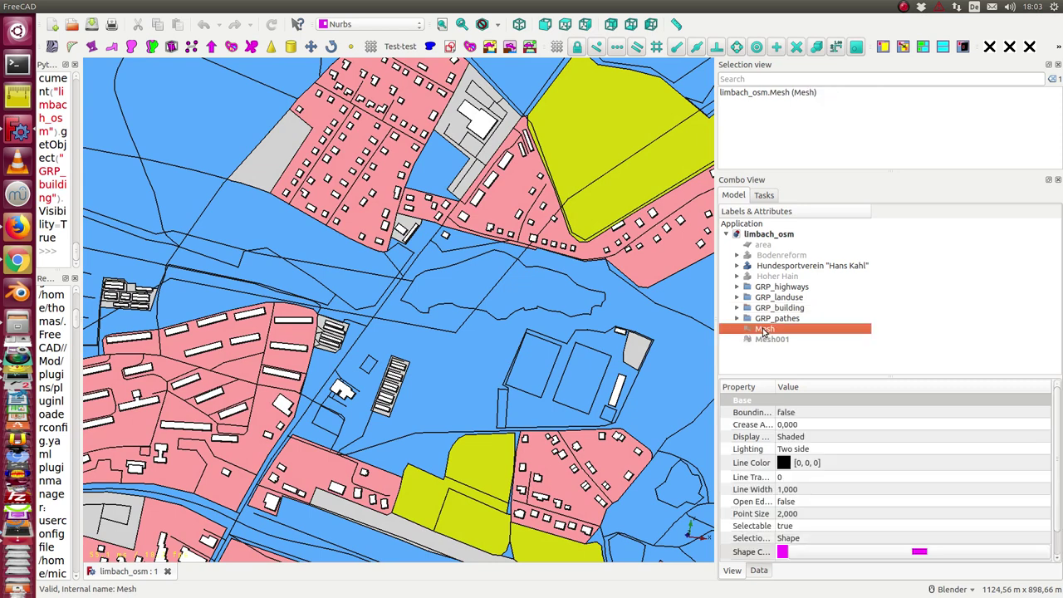
pyautogui.press('space')
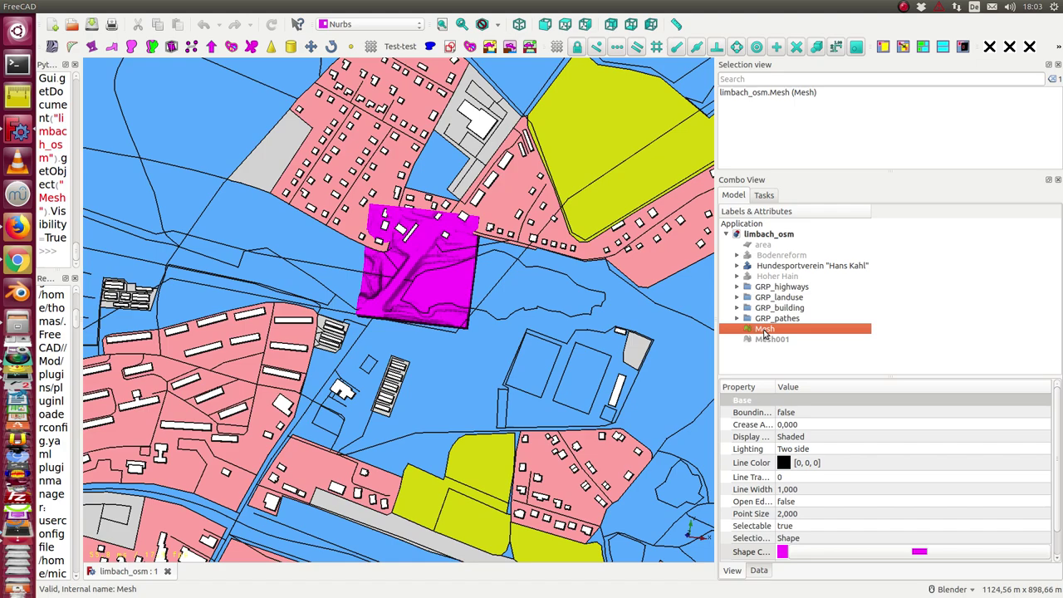
pyautogui.press('space')
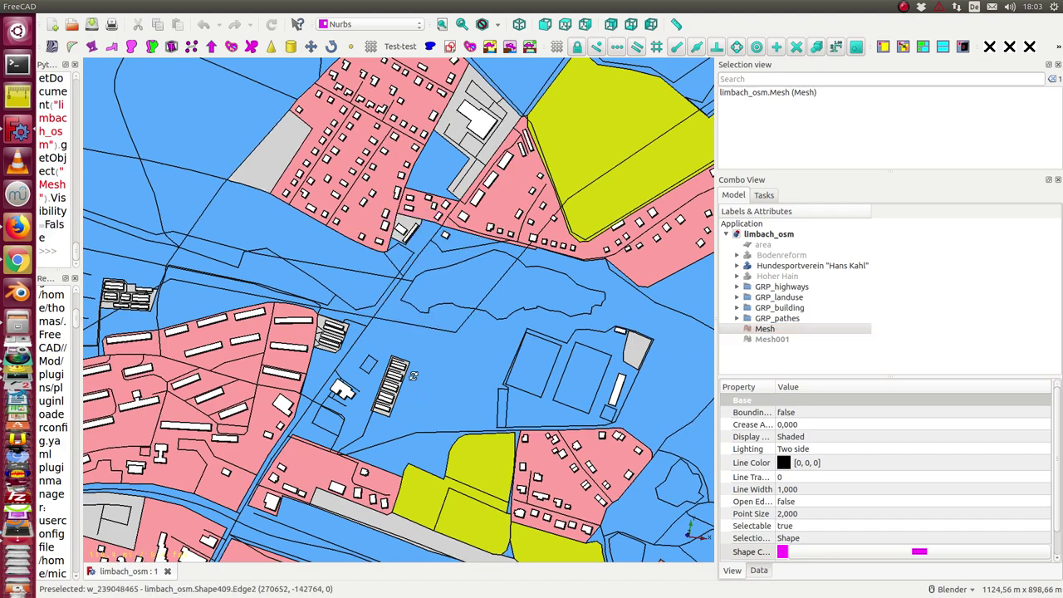
# Step: Tilt the town into perspective near the buildings and toggle the magenta Mesh again
pyautogui.moveTo(383, 390); pyautogui.dragTo(383, 340, button='middle')
pyautogui.scroll(5, 383, 340)
pyautogui.moveTo(421, 371)
pyautogui.mouseDown(button='middle')
pyautogui.moveTo(406, 344)
pyautogui.moveTo(415, 349)
pyautogui.mouseUp(button='middle')
pyautogui.click(761, 329)
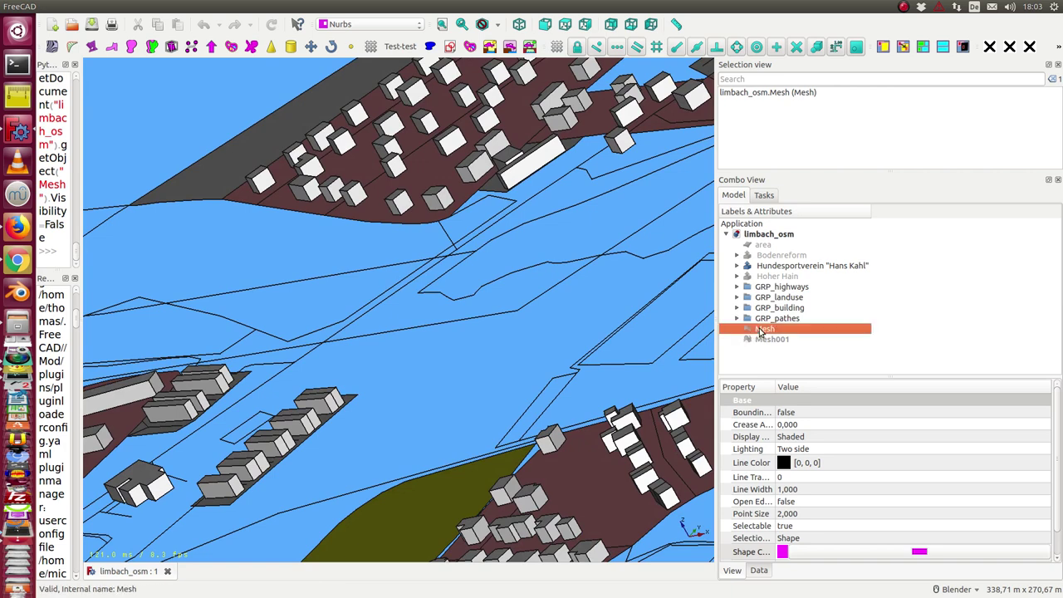
pyautogui.press('space')
pyautogui.press('space')
pyautogui.click(768, 340)
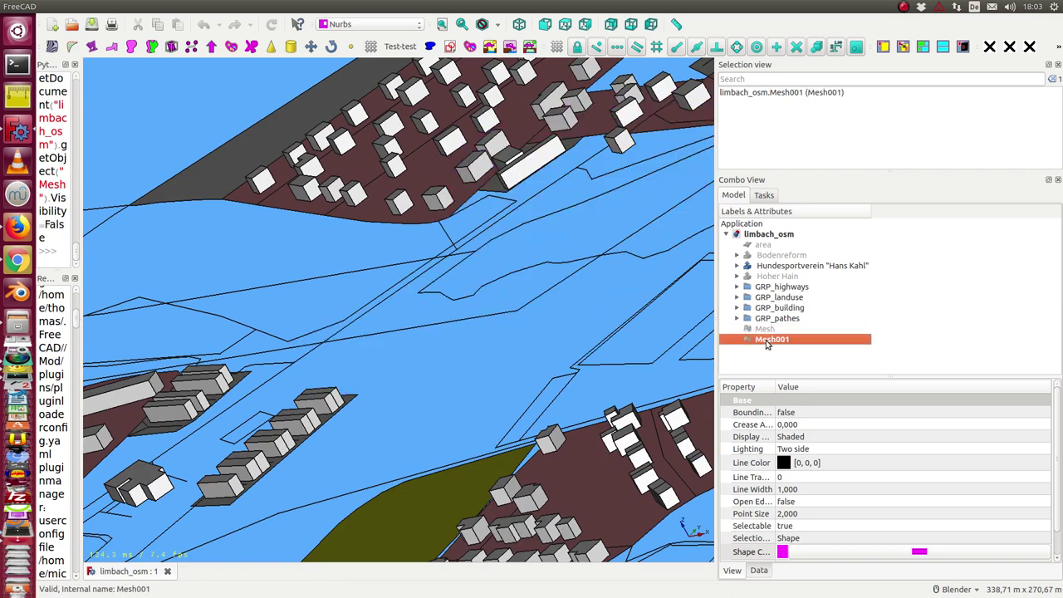
pyautogui.press('space')
pyautogui.press('space')
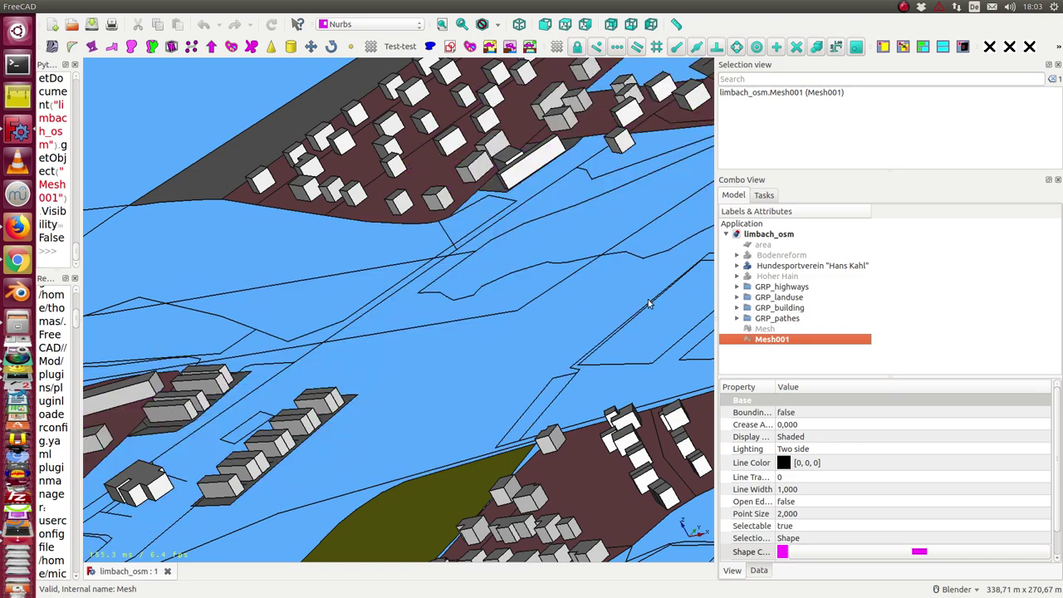
# Step: Show the magenta Mesh among the buildings, then hide it and show Mesh001
pyautogui.scroll(2, 612, 328)
pyautogui.scroll(-4, 612, 329)
pyautogui.click(777, 331)
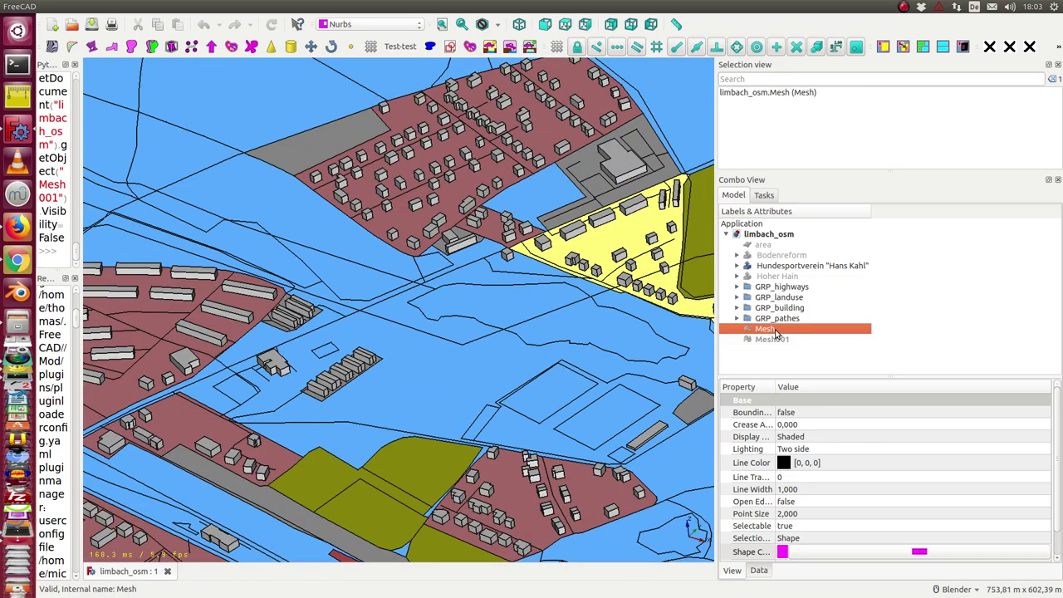
pyautogui.press('space')
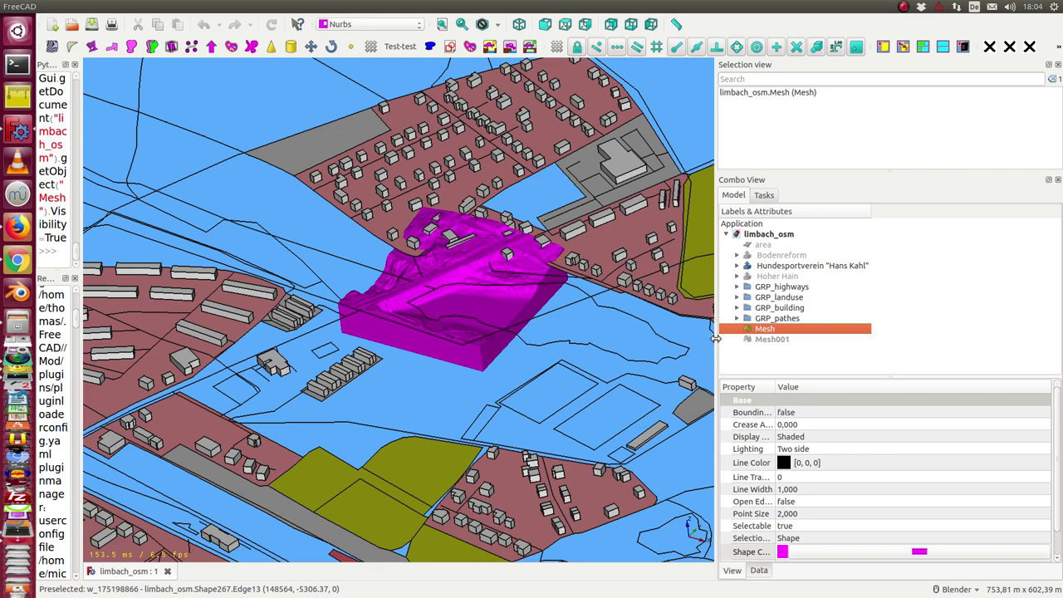
pyautogui.press('space')
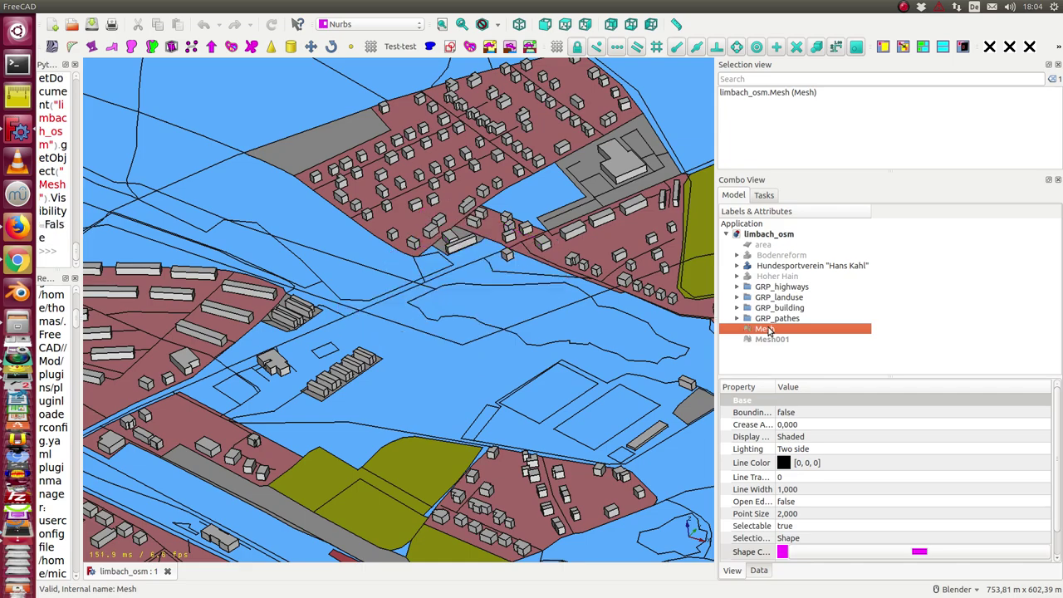
pyautogui.moveTo(498, 358)
pyautogui.mouseDown(button='middle')
pyautogui.moveTo(490, 416)
pyautogui.moveTo(506, 404)
pyautogui.mouseUp(button='middle')
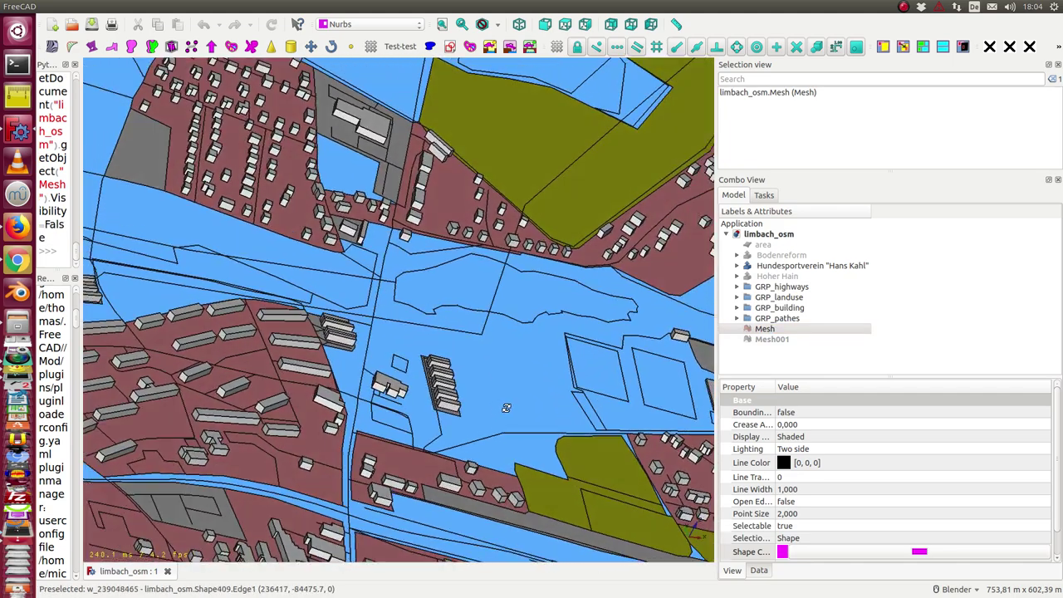
pyautogui.click(764, 339)
pyautogui.press('space')
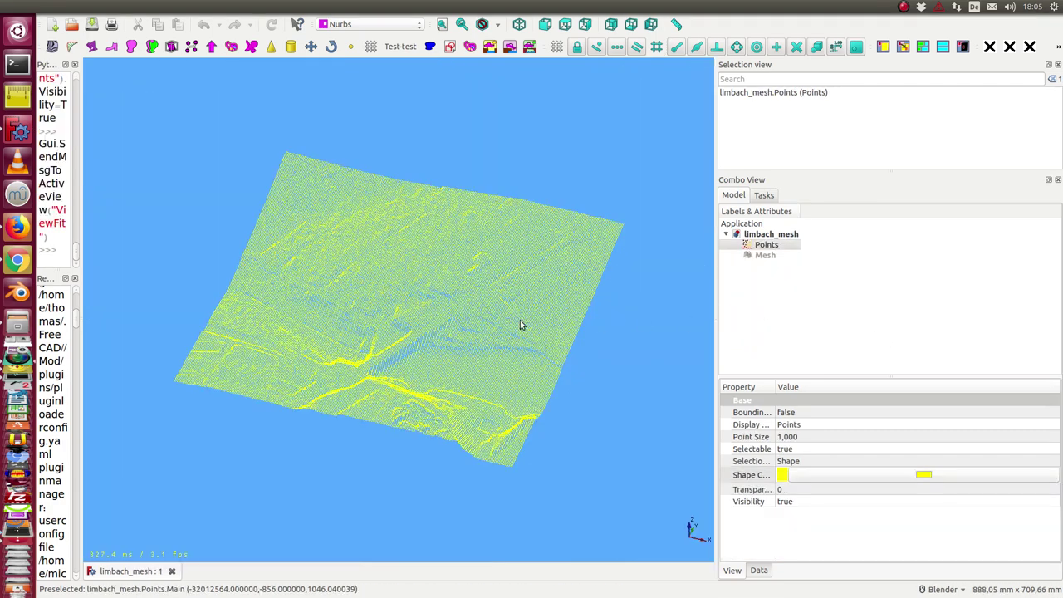
# Step: Select the yellow Points cloud in the limbach_mesh model tree
pyautogui.click(765, 246)
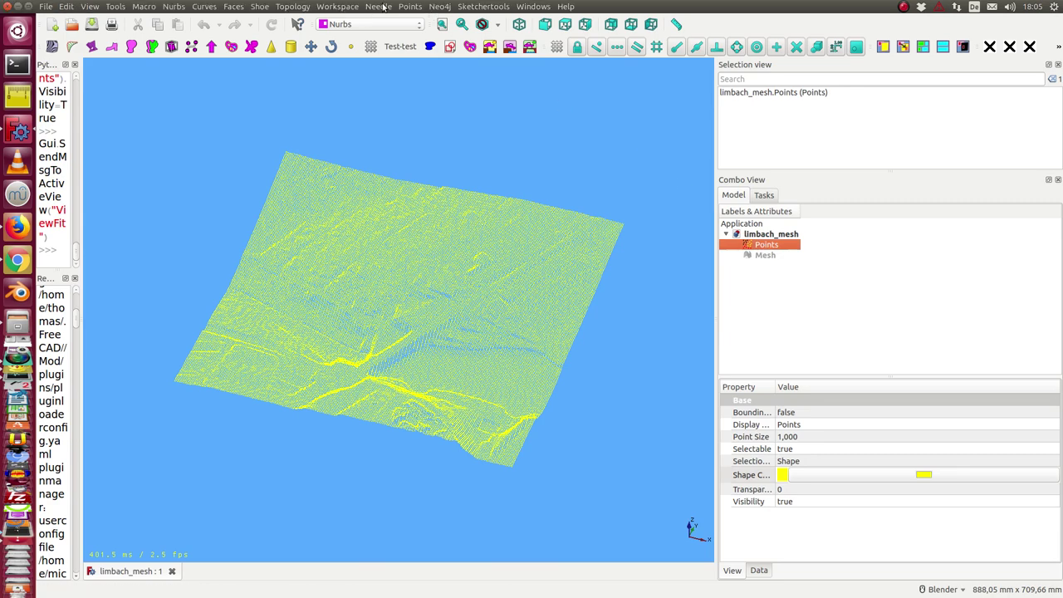
# Step: Start the create-surface-for-point-cloud tool from the Points menu and move its dialog aside
pyautogui.click(414, 10)
pyautogui.click(431, 30)
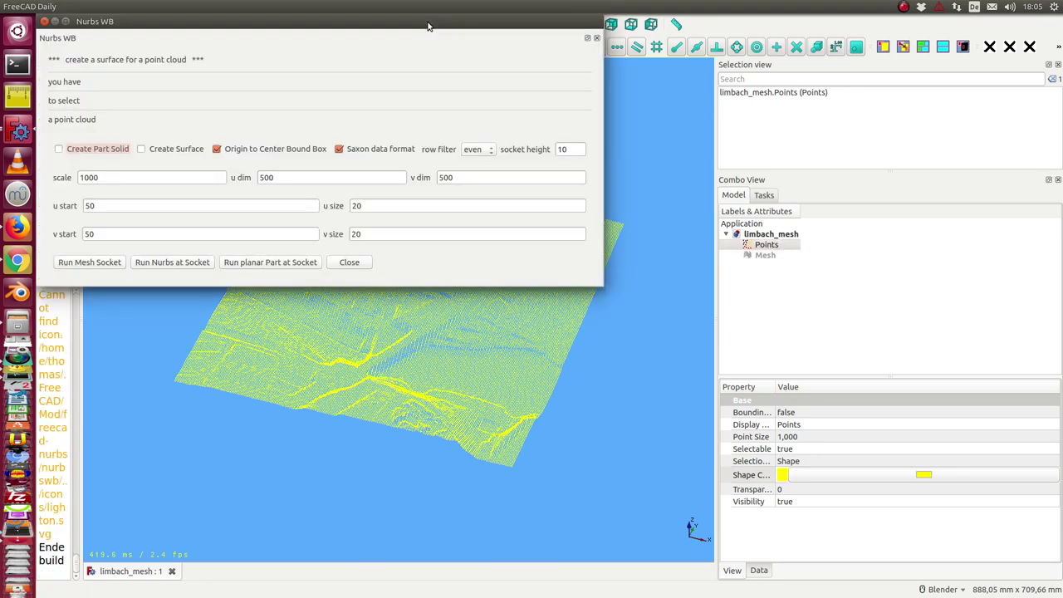
pyautogui.moveTo(334, 30); pyautogui.dragTo(787, 58)
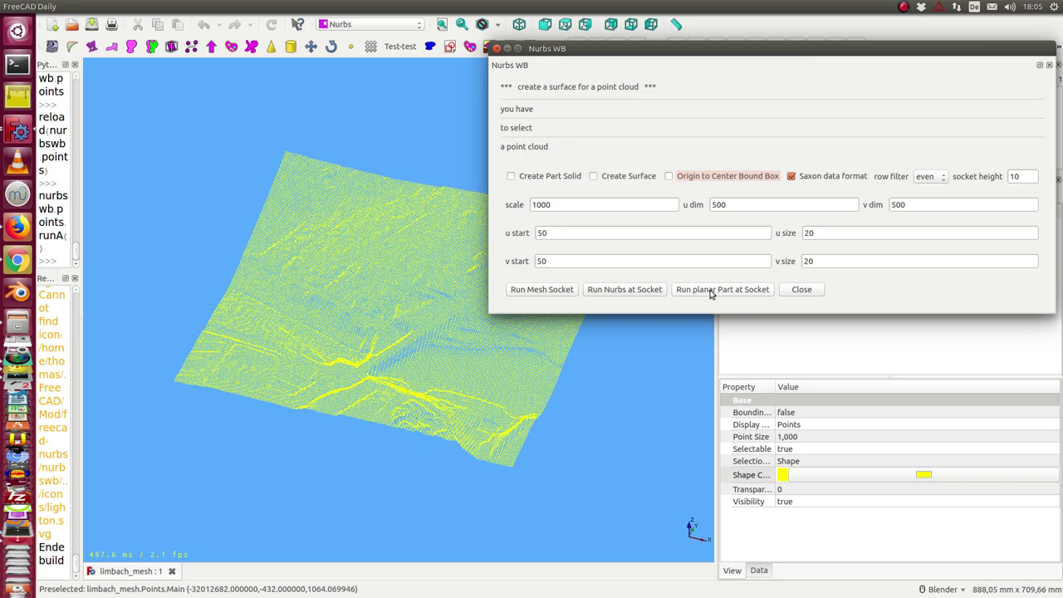
# Step: Build the first mesh socket block, hide the point cloud and fit it in view
pyautogui.click(539, 291)
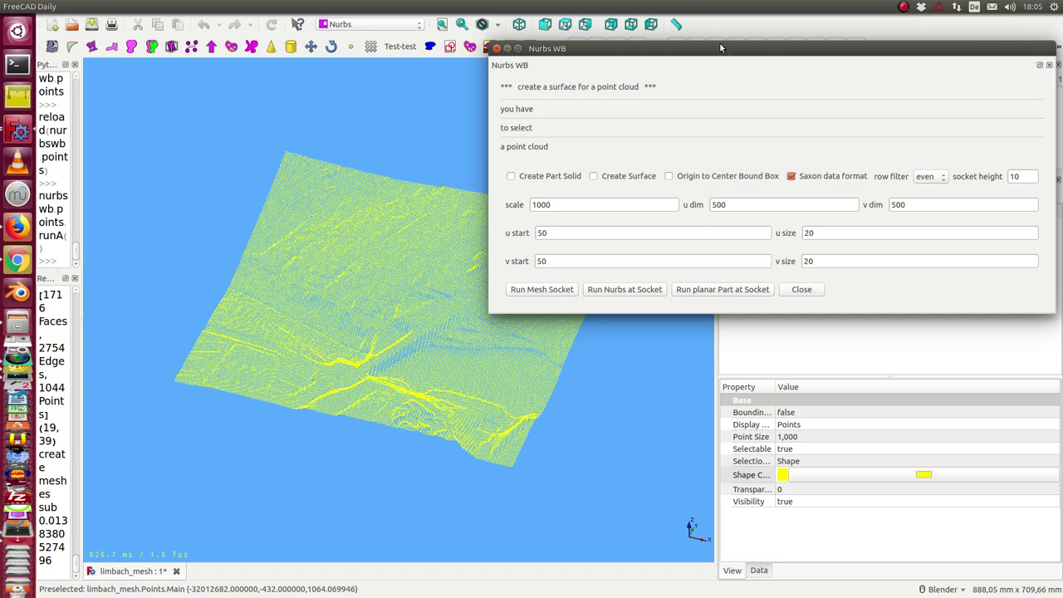
pyautogui.moveTo(721, 48)
pyautogui.mouseDown()
pyautogui.moveTo(721, 124)
pyautogui.moveTo(679, 304)
pyautogui.moveTo(766, 133)
pyautogui.moveTo(657, 53)
pyautogui.mouseUp()
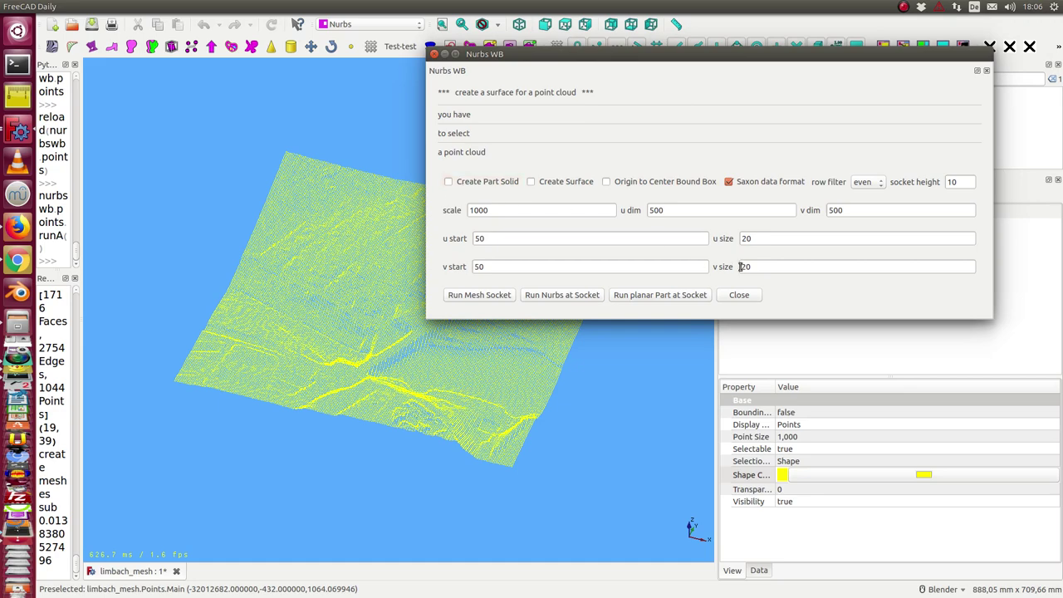
pyautogui.moveTo(732, 58); pyautogui.dragTo(418, 88)
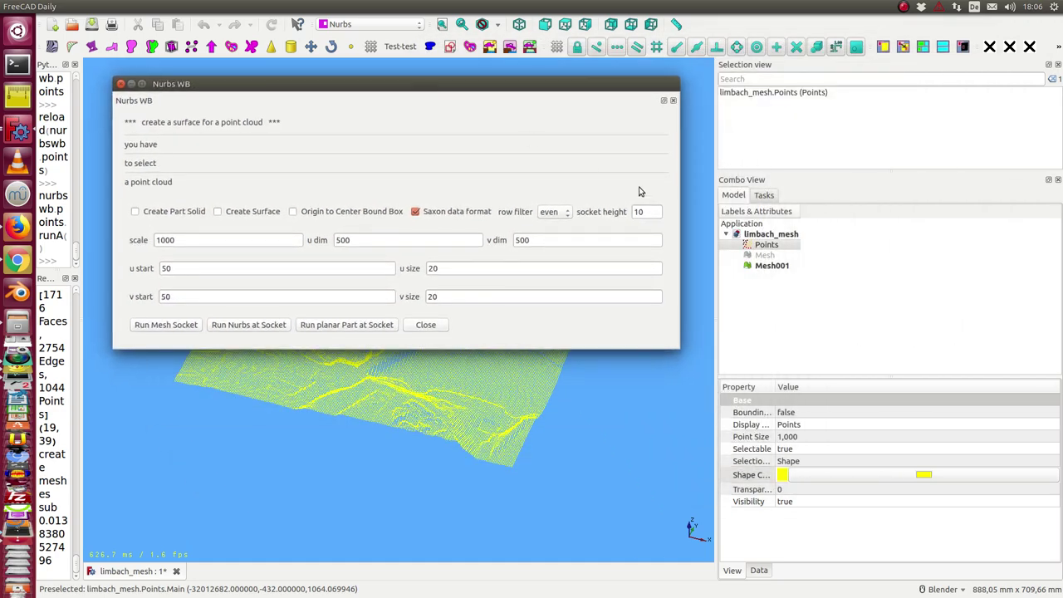
pyautogui.click(772, 266)
pyautogui.click(766, 244)
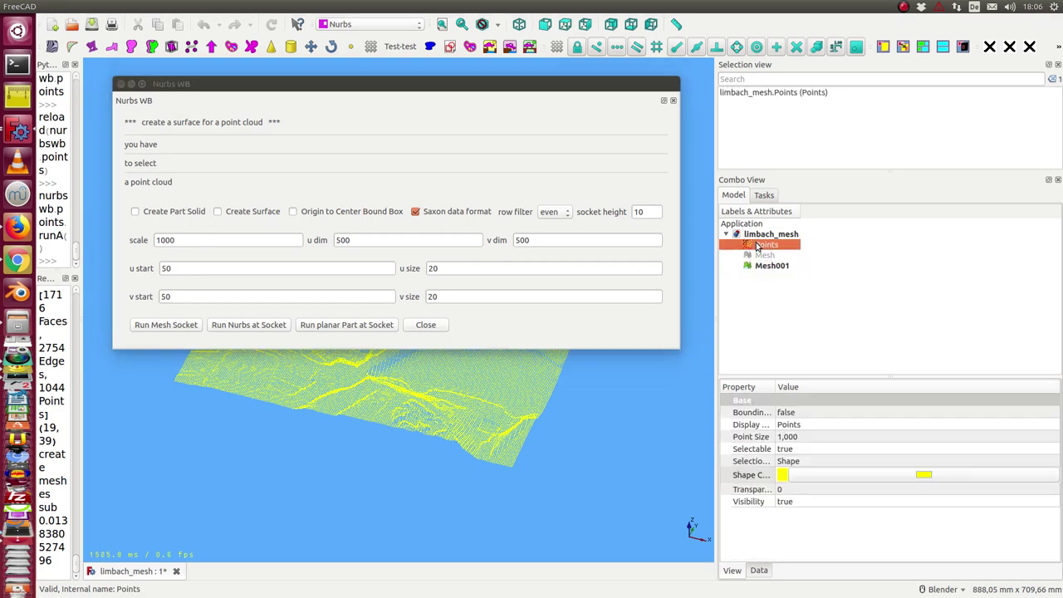
pyautogui.press('space')
pyautogui.moveTo(547, 83); pyautogui.dragTo(941, 82)
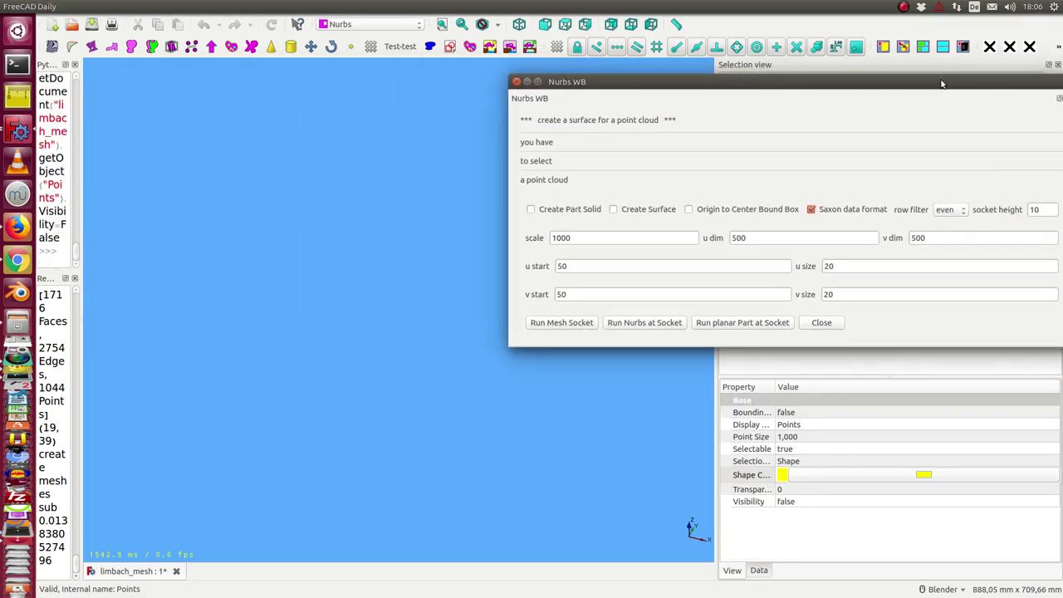
pyautogui.click(442, 24)
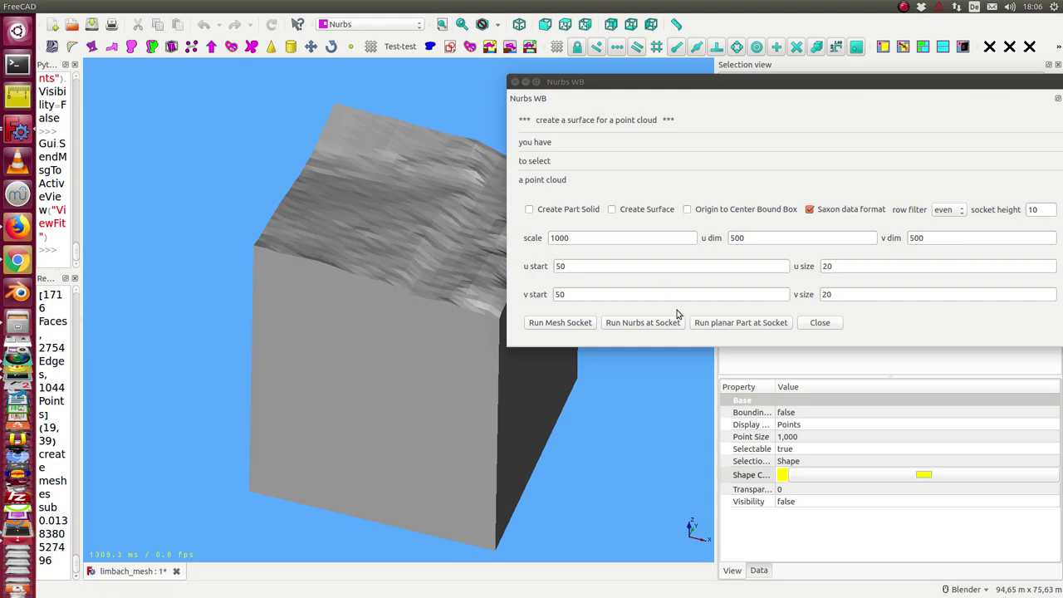
# Step: Set the next socket to u size 30, u start 70 and v start 70
pyautogui.click(854, 269)
pyautogui.write('30')
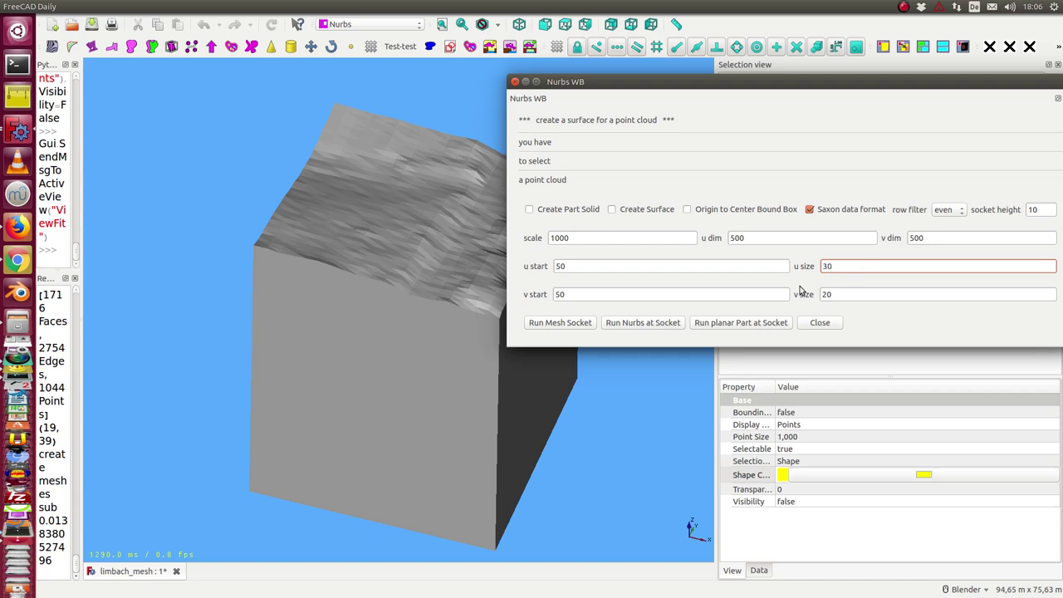
pyautogui.click(585, 266)
pyautogui.write('70')
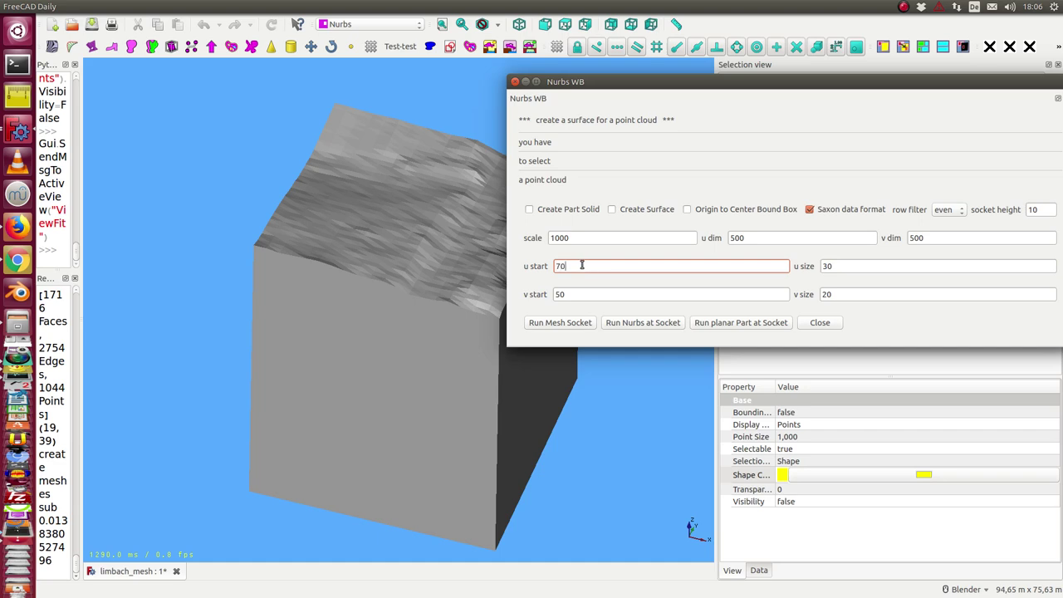
pyautogui.click(580, 294)
pyautogui.write('70')
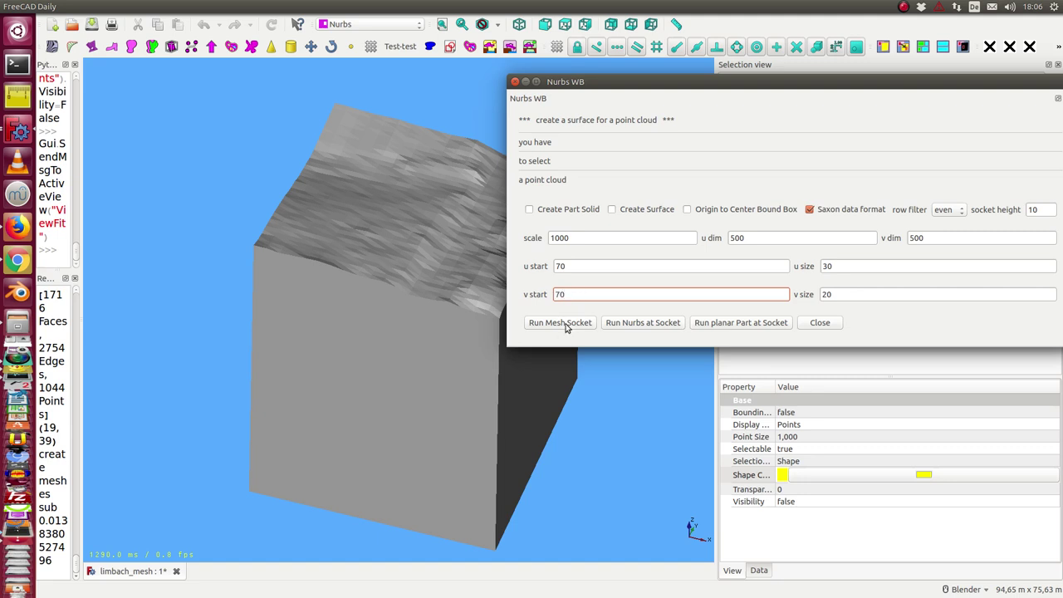
# Step: Build a second mesh socket block beside the first and orbit to see both
pyautogui.click(563, 324)
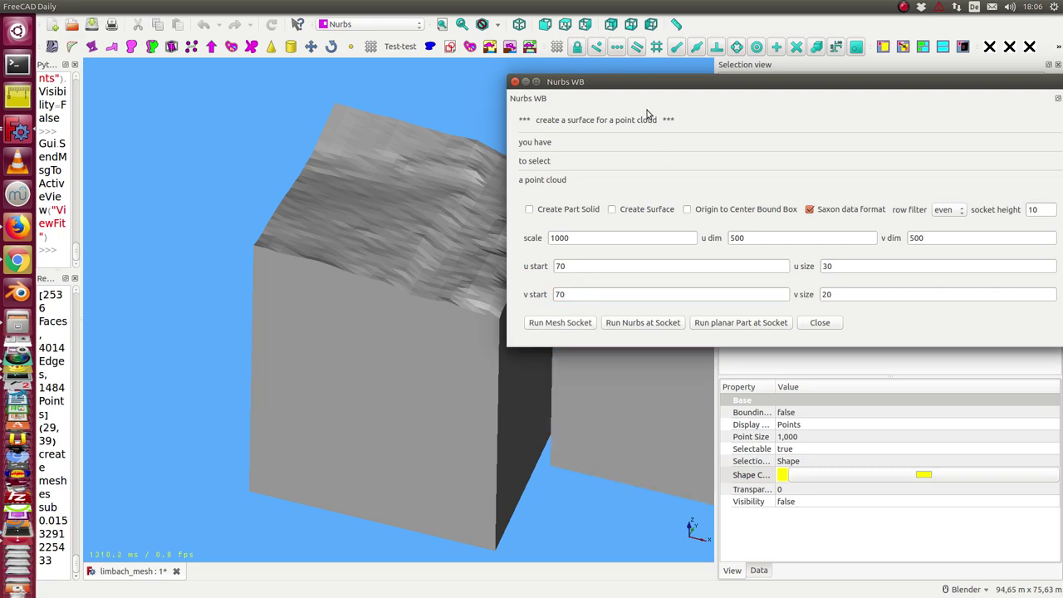
pyautogui.moveTo(647, 83)
pyautogui.mouseDown()
pyautogui.moveTo(860, 263)
pyautogui.moveTo(846, 333)
pyautogui.mouseUp()
pyautogui.scroll(-2, 536, 338)
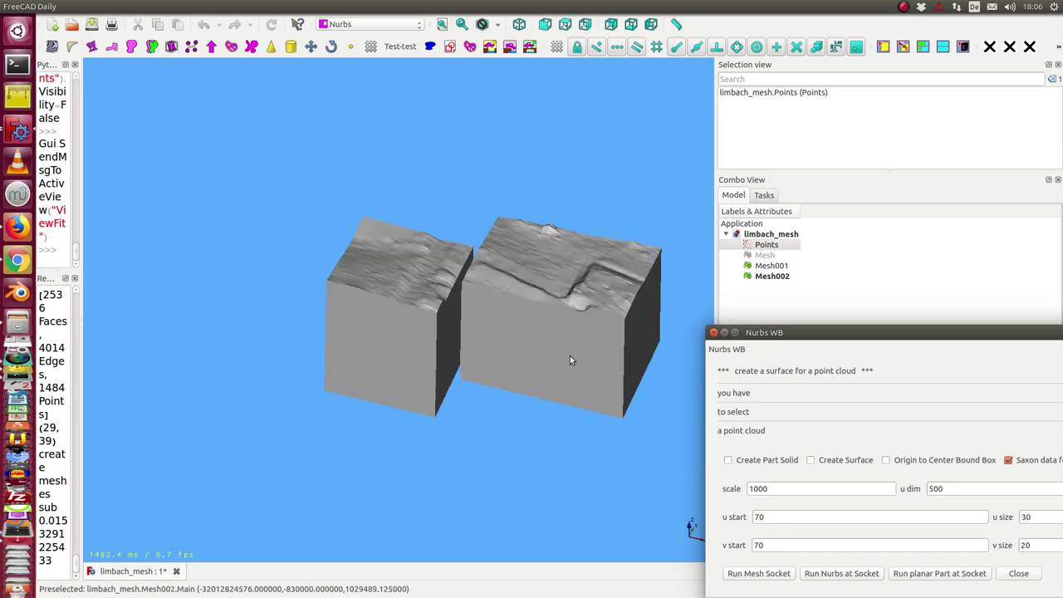
pyautogui.moveTo(551, 383)
pyautogui.mouseDown(button='middle')
pyautogui.moveTo(502, 324)
pyautogui.moveTo(516, 364)
pyautogui.mouseUp(button='middle')
pyautogui.moveTo(847, 333)
pyautogui.mouseDown()
pyautogui.moveTo(753, 221)
pyautogui.moveTo(758, 160)
pyautogui.mouseUp()
# Step: Regenerate it with Create Surface and Create Part Solid checked, then close the socket tool
pyautogui.click(724, 290)
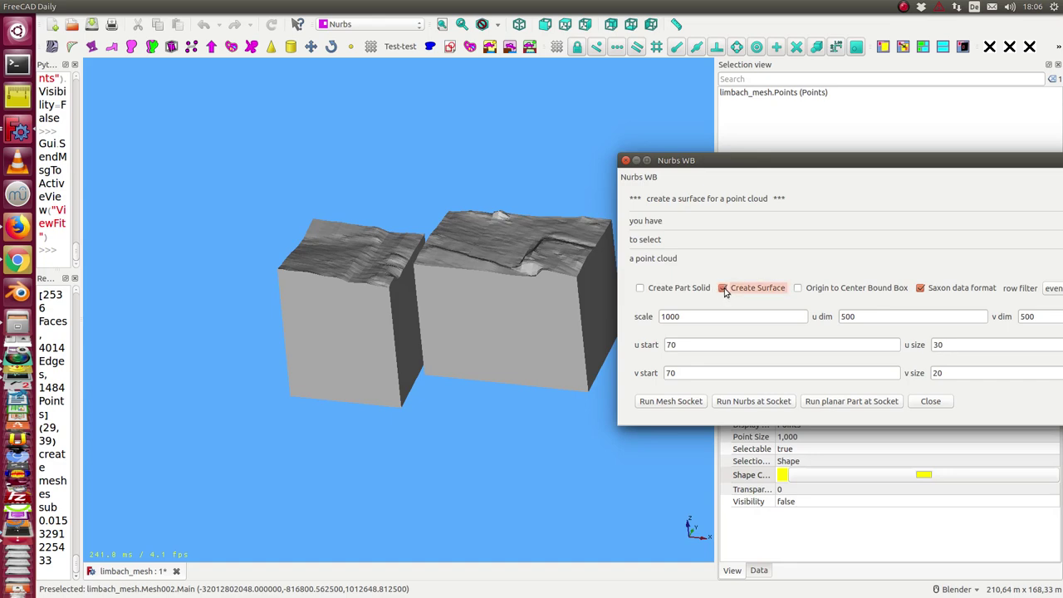
pyautogui.click(640, 289)
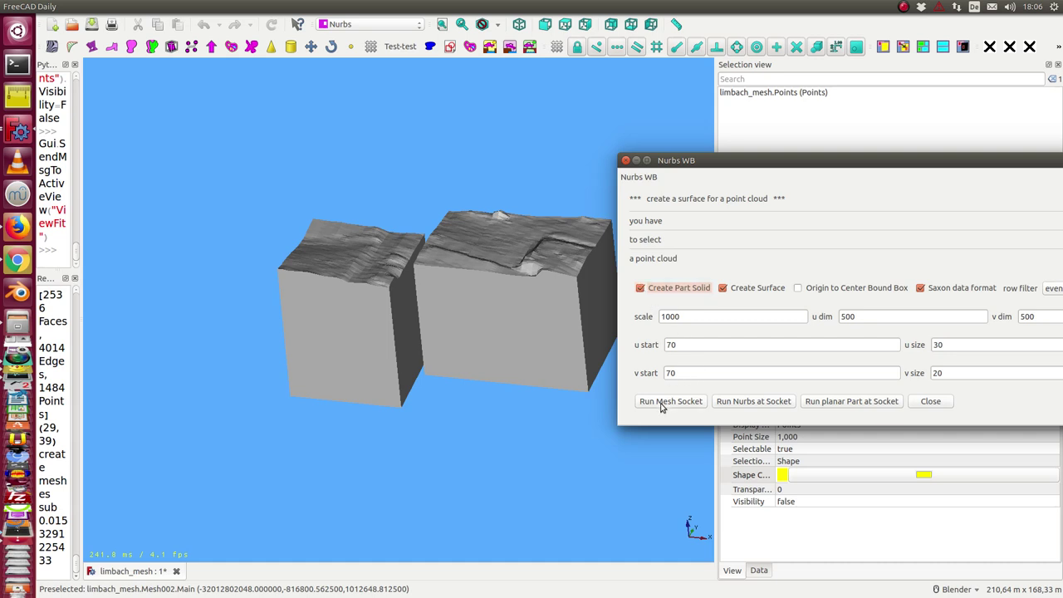
pyautogui.click(864, 404)
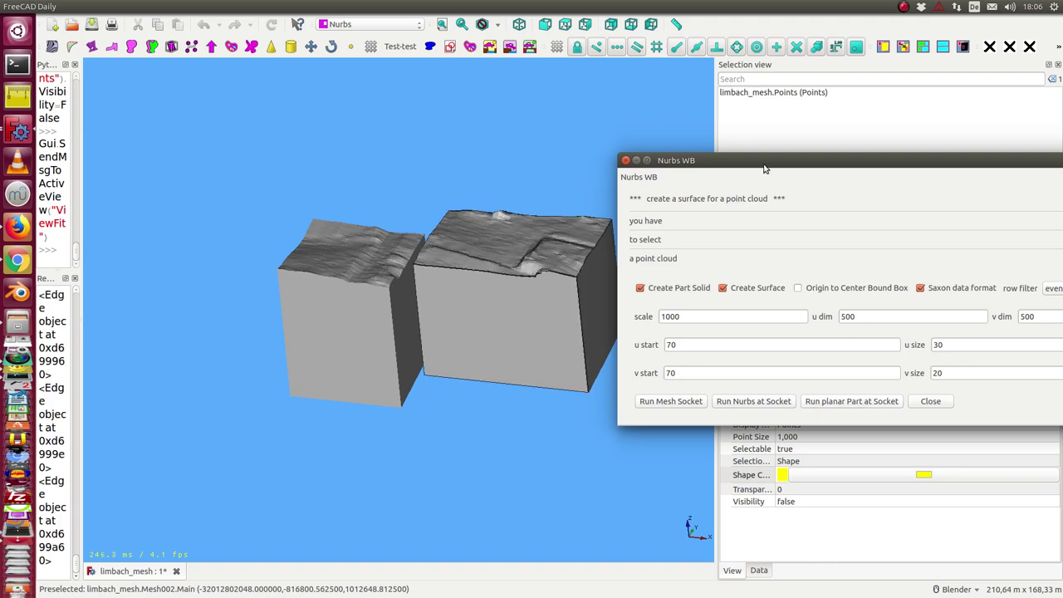
pyautogui.click(625, 161)
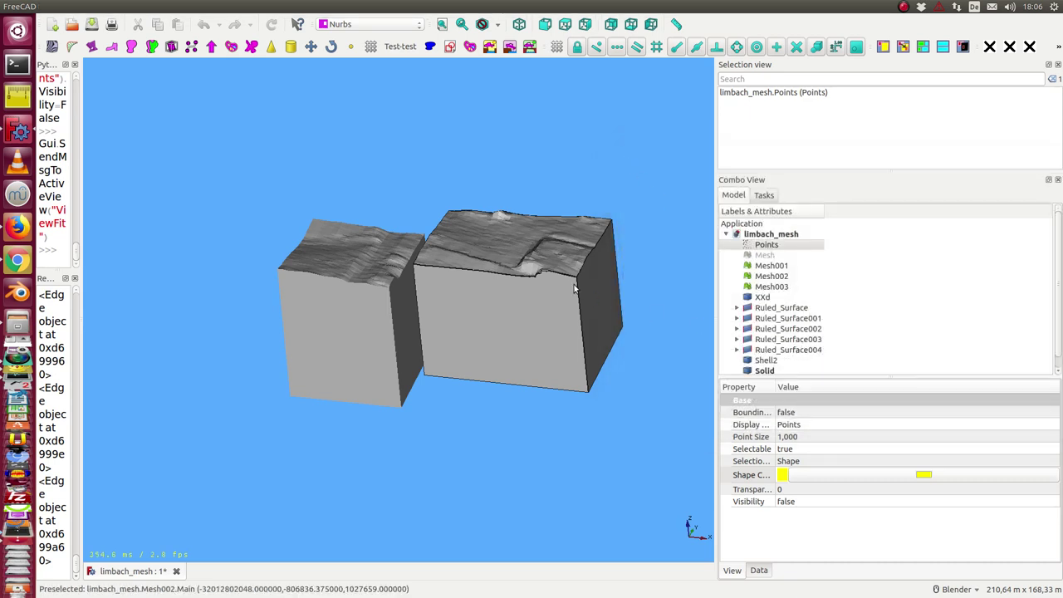
# Step: Hide the mesh blocks Mesh001–Mesh003 and the XXd object
pyautogui.click(768, 265)
pyautogui.press('space')
pyautogui.click(770, 277)
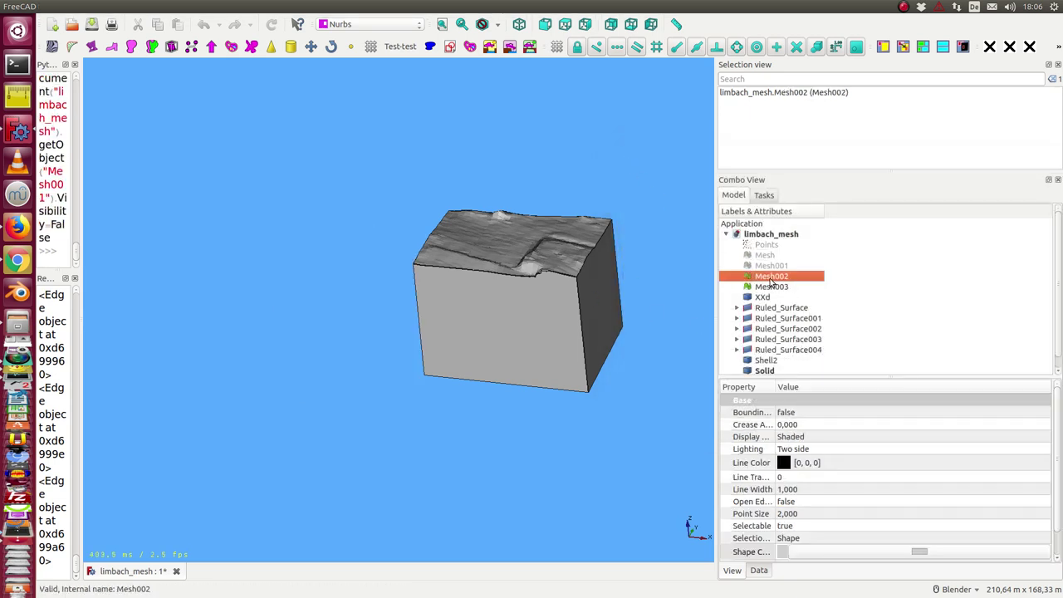
pyautogui.click(771, 287)
pyautogui.press('space')
pyautogui.scroll(-2, 692, 319)
pyautogui.scroll(-3, 692, 319)
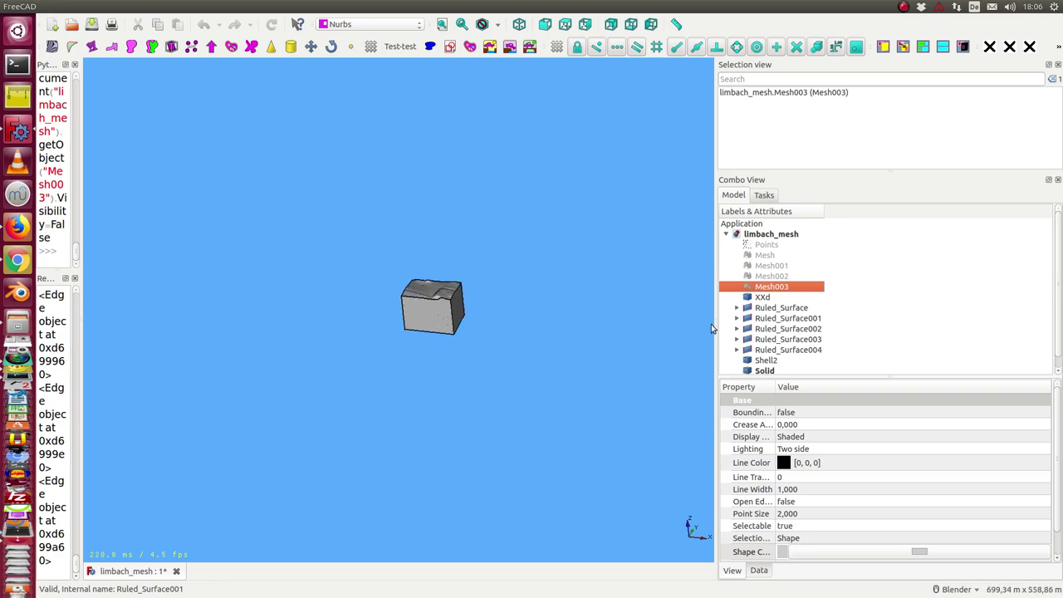
pyautogui.scroll(-1, 843, 325)
pyautogui.click(758, 286)
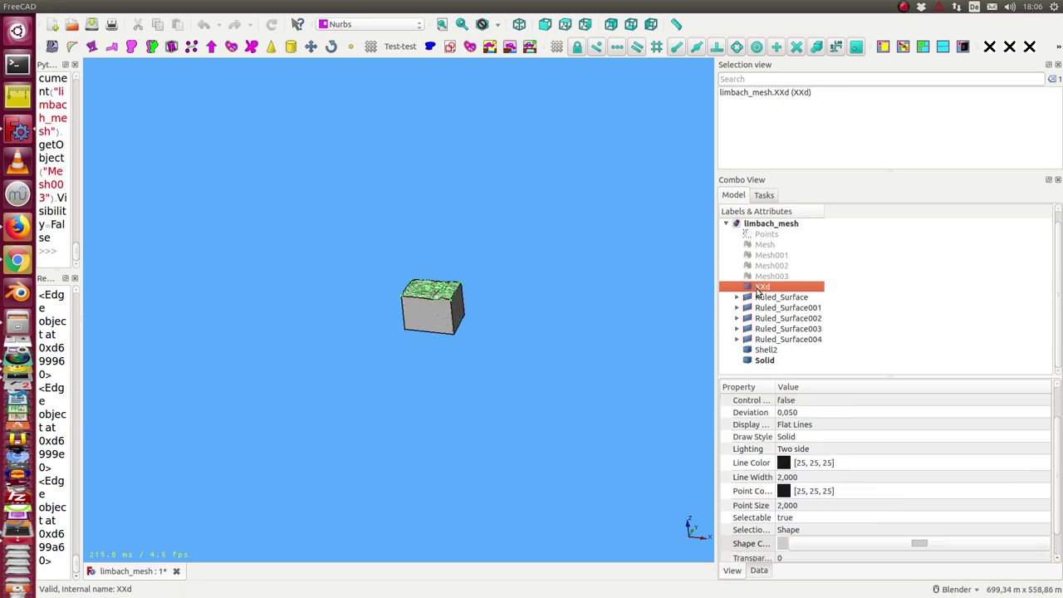
pyautogui.scroll(2, 605, 325)
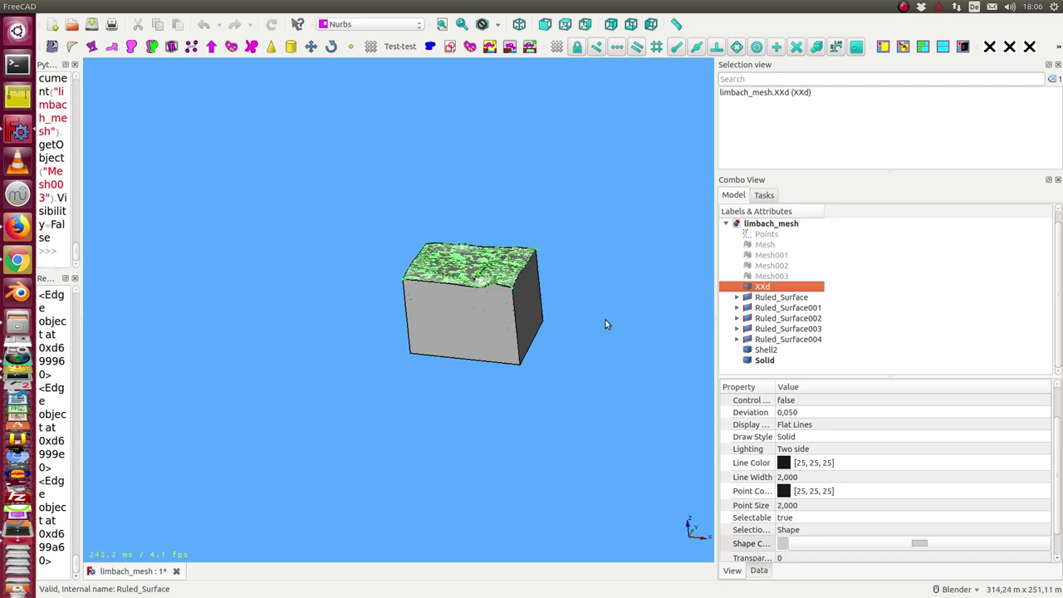
pyautogui.press('space')
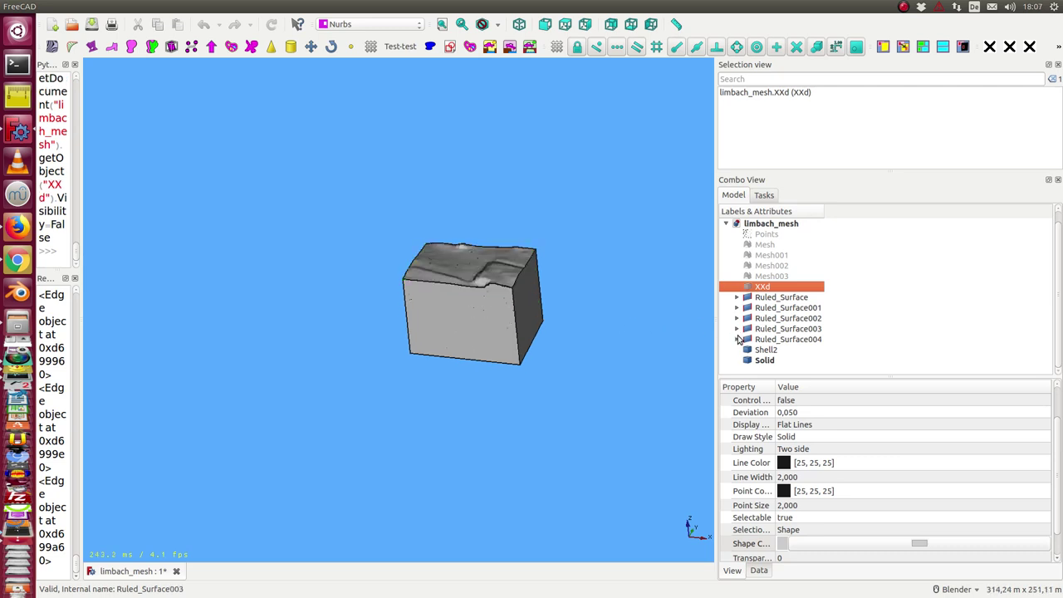
# Step: Hide Ruled_Surface through Ruled_Surface004 and Shell2
pyautogui.click(764, 299)
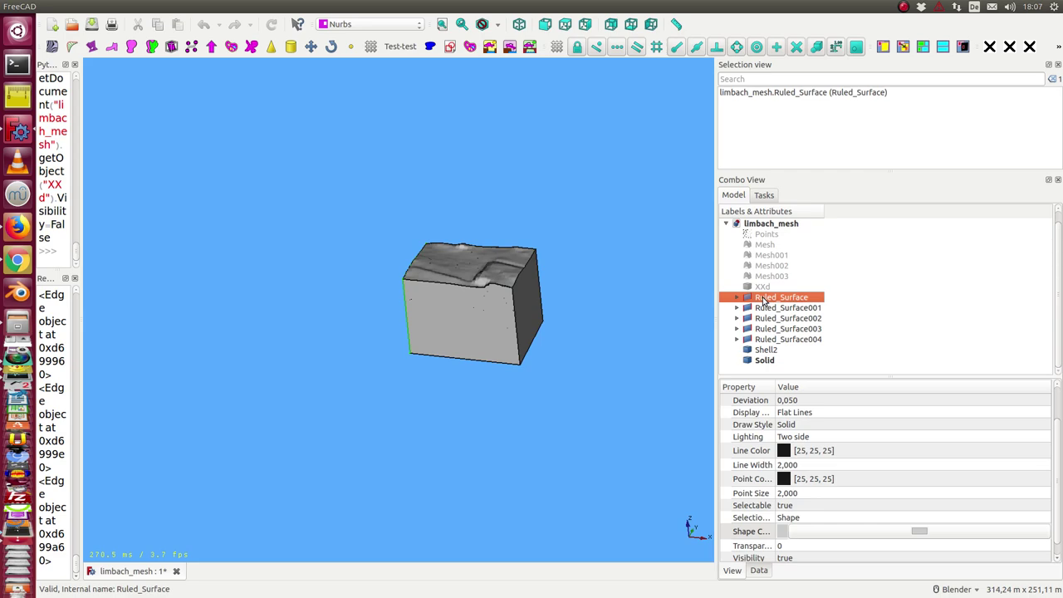
pyautogui.hotkey('shift', 'Down')
pyautogui.hotkey('shift', 'Down')
pyautogui.hotkey('shift', 'Down')
pyautogui.hotkey('shift', 'Down')
pyautogui.press('space')
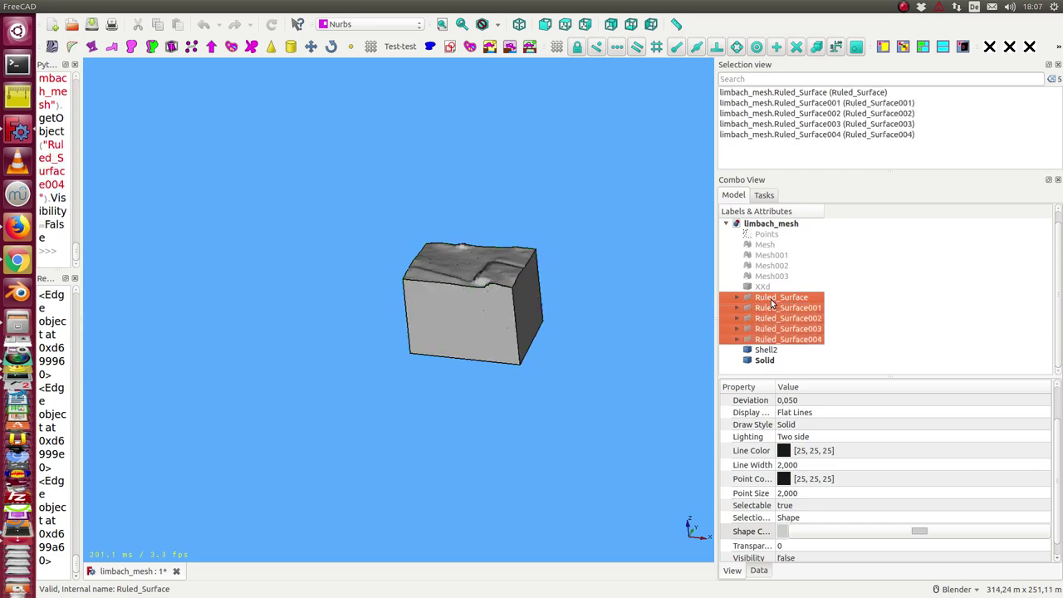
pyautogui.click(778, 351)
pyautogui.press('space')
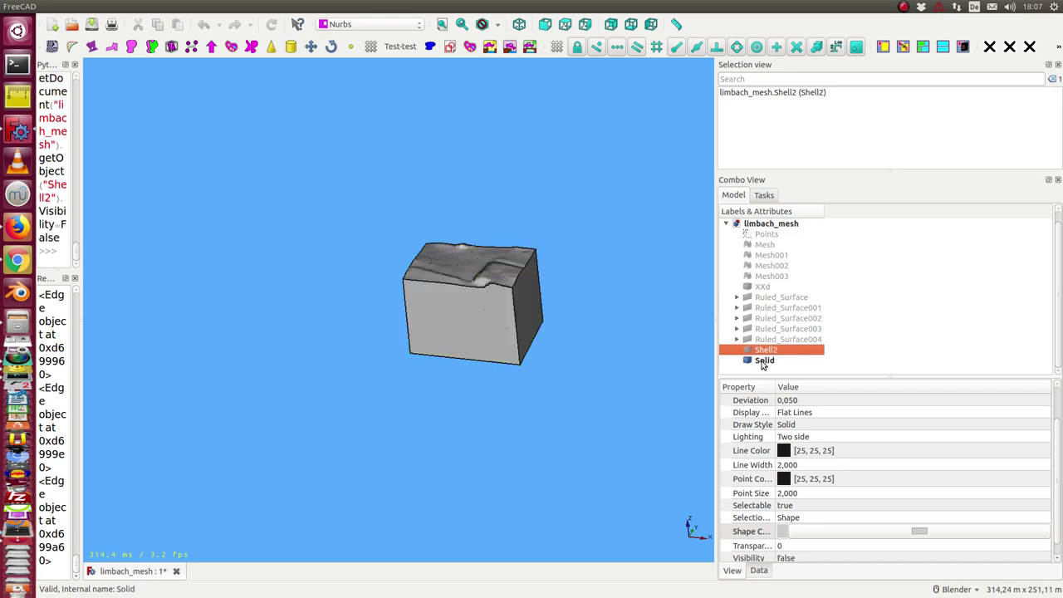
# Step: Show the remaining Solid in isometric view and orbit around it to inspect its faces
pyautogui.click(765, 360)
pyautogui.press('0')
pyautogui.scroll(3, 524, 411)
pyautogui.scroll(2, 521, 413)
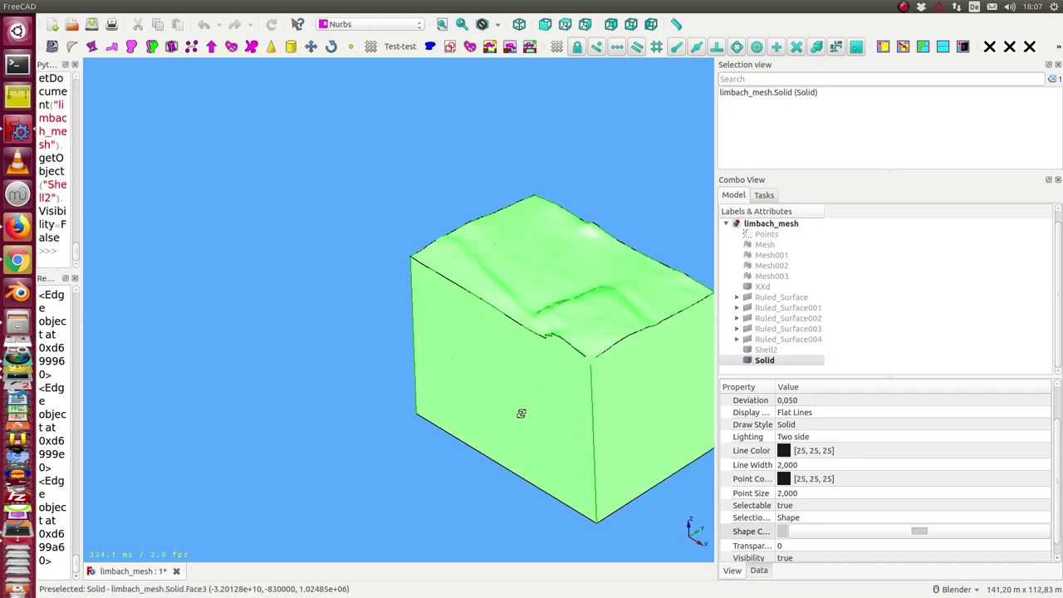
pyautogui.moveTo(521, 413)
pyautogui.mouseDown(button='middle')
pyautogui.moveTo(486, 422)
pyautogui.moveTo(504, 308)
pyautogui.mouseUp(button='middle')
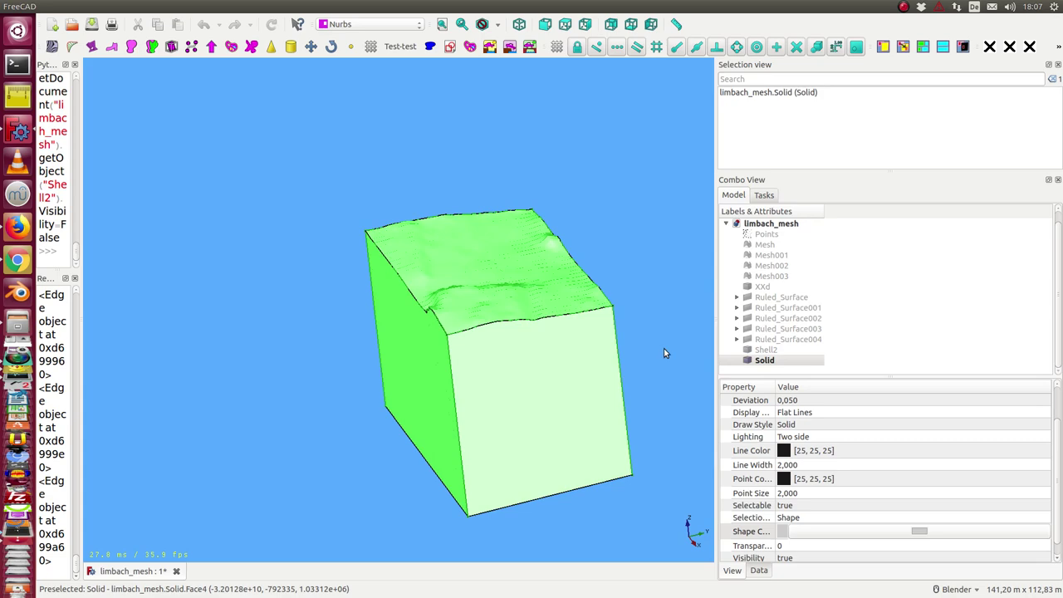
pyautogui.moveTo(664, 353)
pyautogui.mouseDown(button='middle')
pyautogui.moveTo(554, 328)
pyautogui.moveTo(517, 335)
pyautogui.moveTo(624, 384)
pyautogui.moveTo(586, 373)
pyautogui.moveTo(491, 401)
pyautogui.moveTo(408, 242)
pyautogui.moveTo(423, 244)
pyautogui.moveTo(507, 358)
pyautogui.moveTo(390, 323)
pyautogui.mouseUp(button='middle')
pyautogui.click(617, 382)
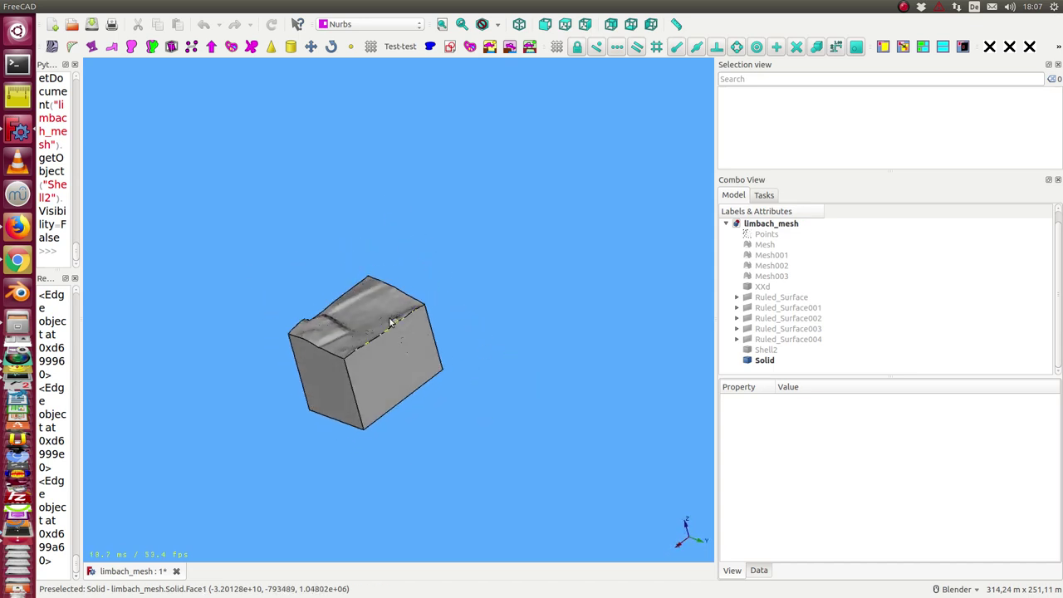